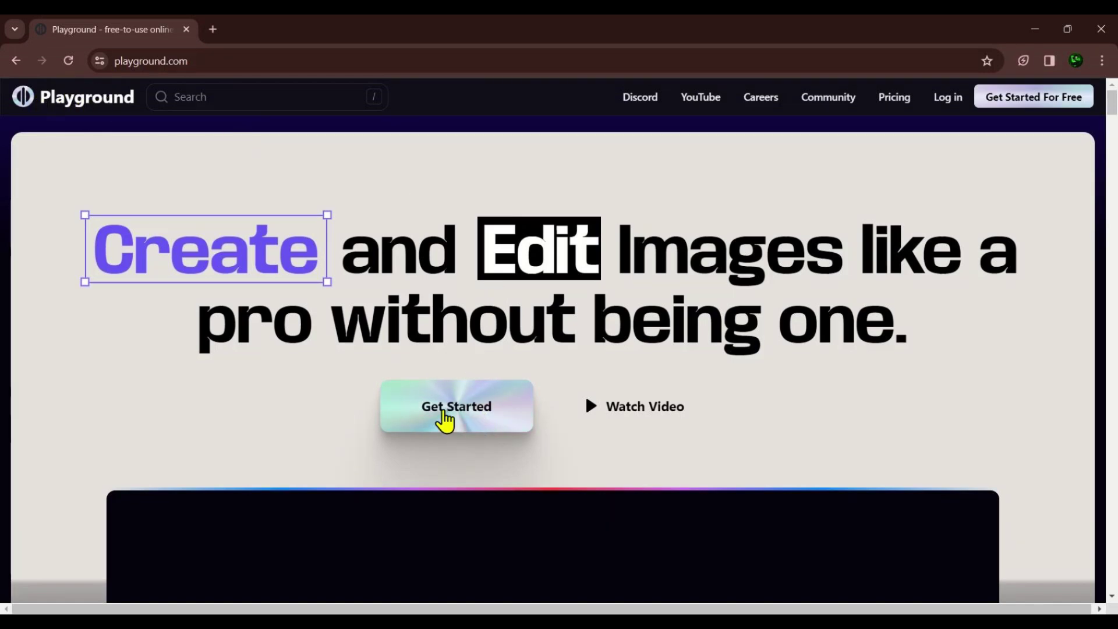
Sign in to Playground with a Google account and open a new untitled canvas.
click(446, 418)
click(725, 392)
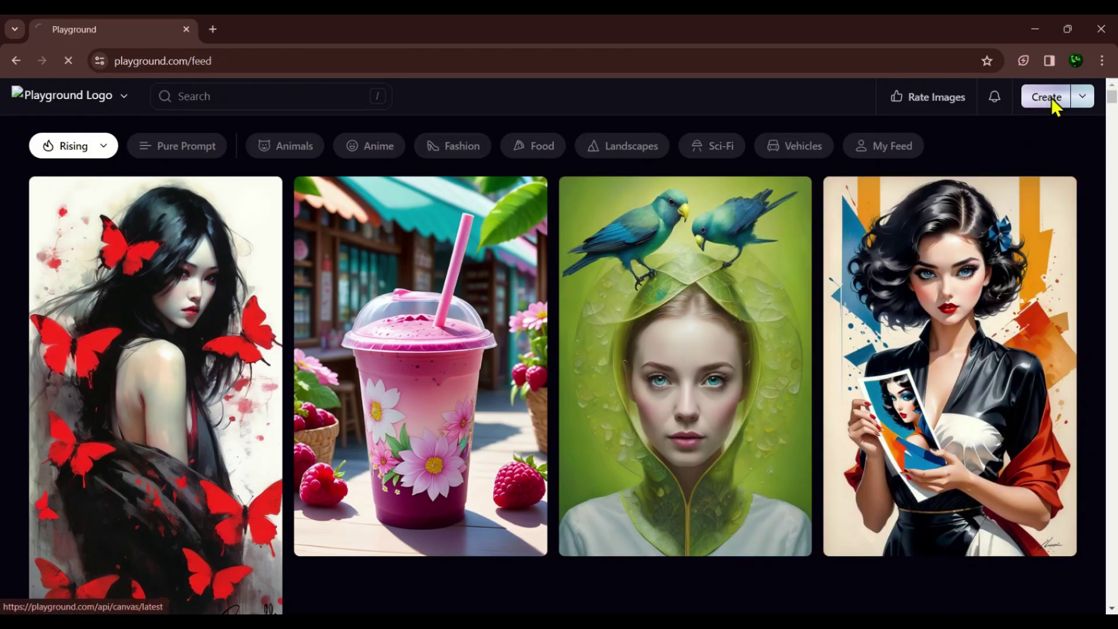
click(1046, 97)
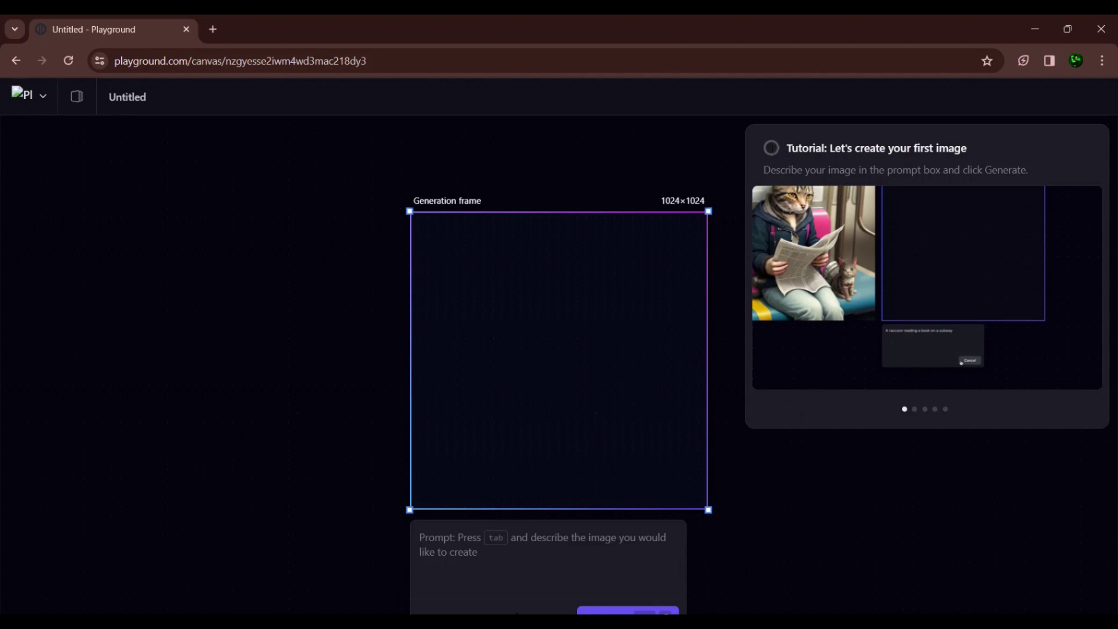
Generate an image from the prompt 'a cat wearing sunglasses'.
click(487, 539)
text(a c)
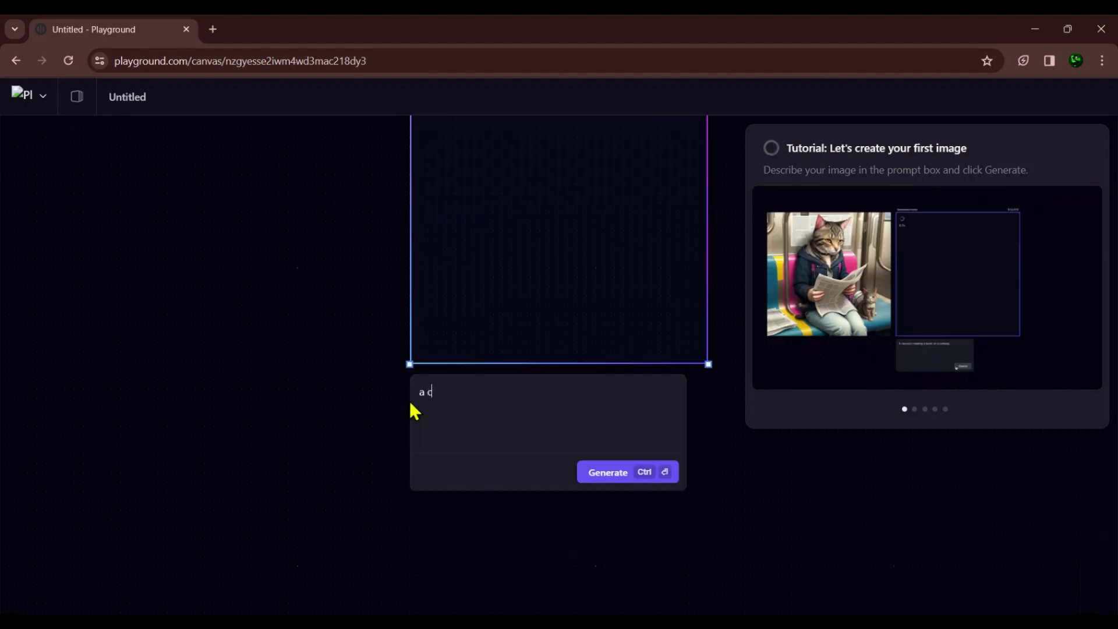
text(at wearing sunglasses)
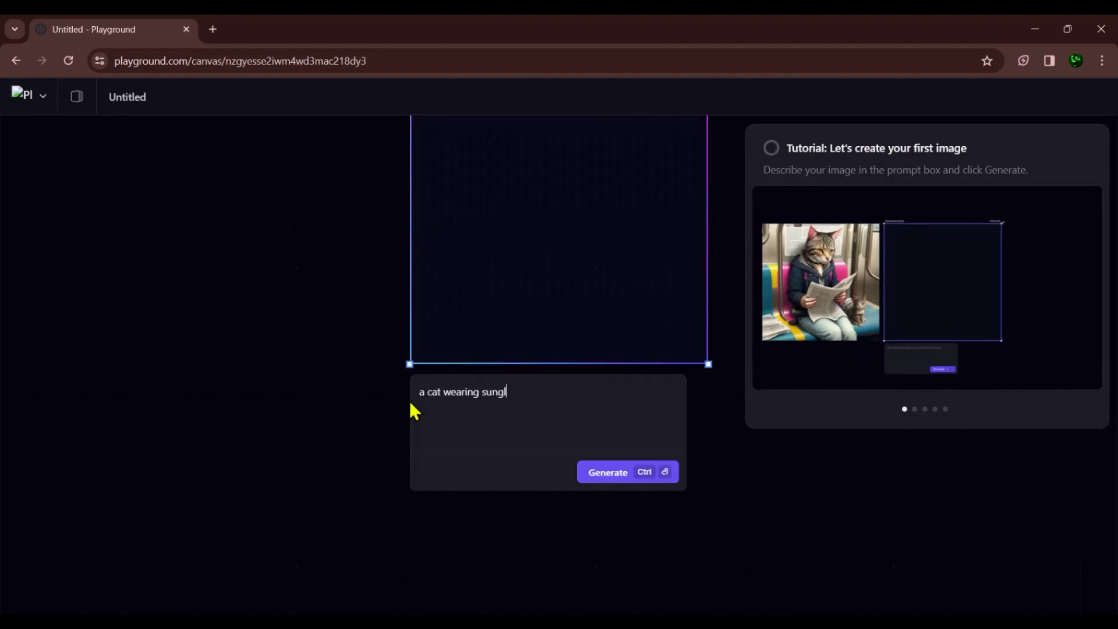
click(594, 483)
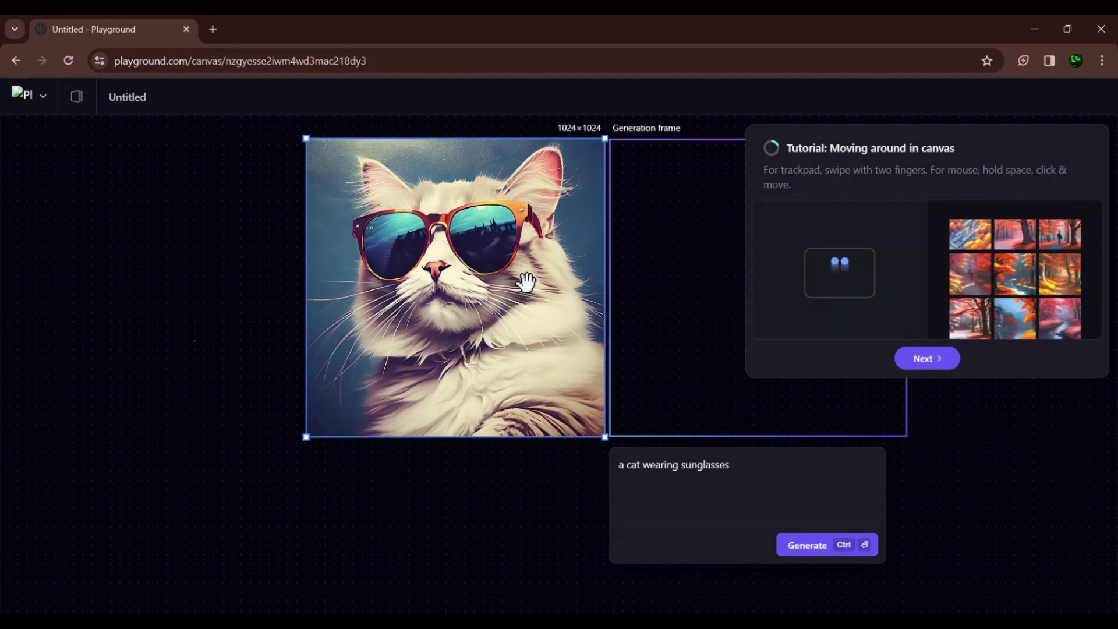
Pan and zoom the canvas to work through the navigation and zoom-in tutorial steps.
drag(528, 254, 481, 424)
drag(454, 374, 499, 229)
click(908, 359)
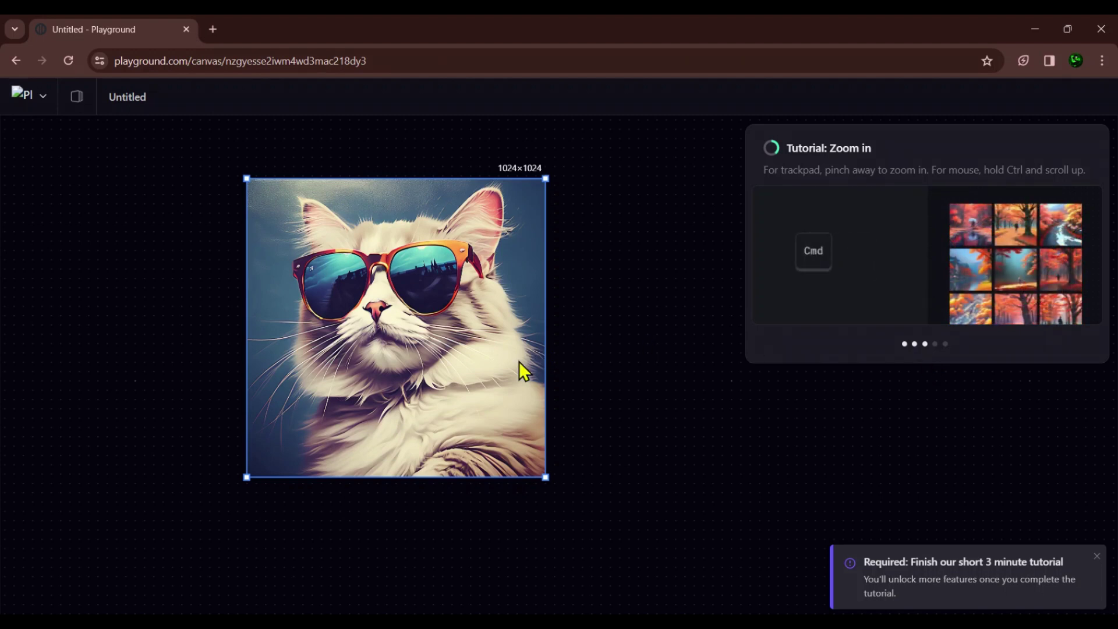
scroll(516, 362, up, 5)
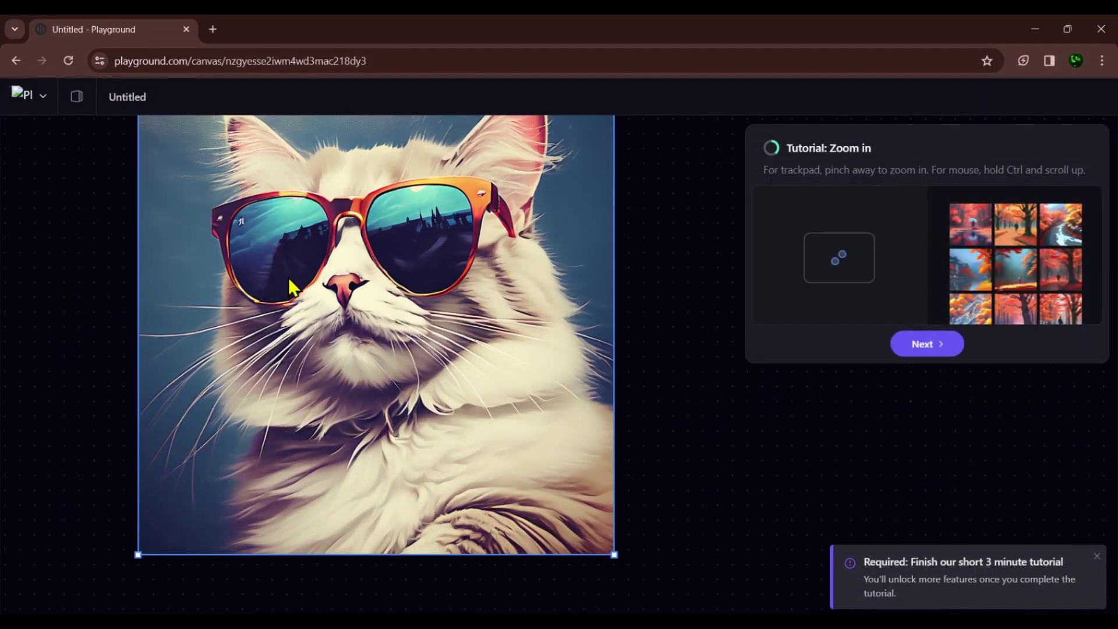
click(927, 344)
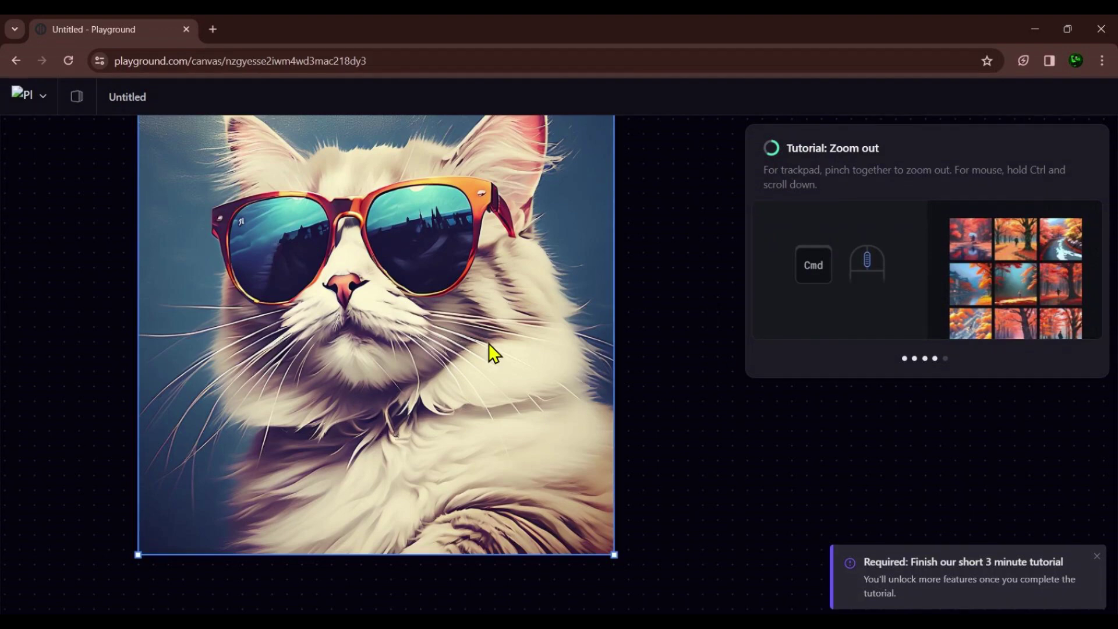
scroll(489, 348, down, 5)
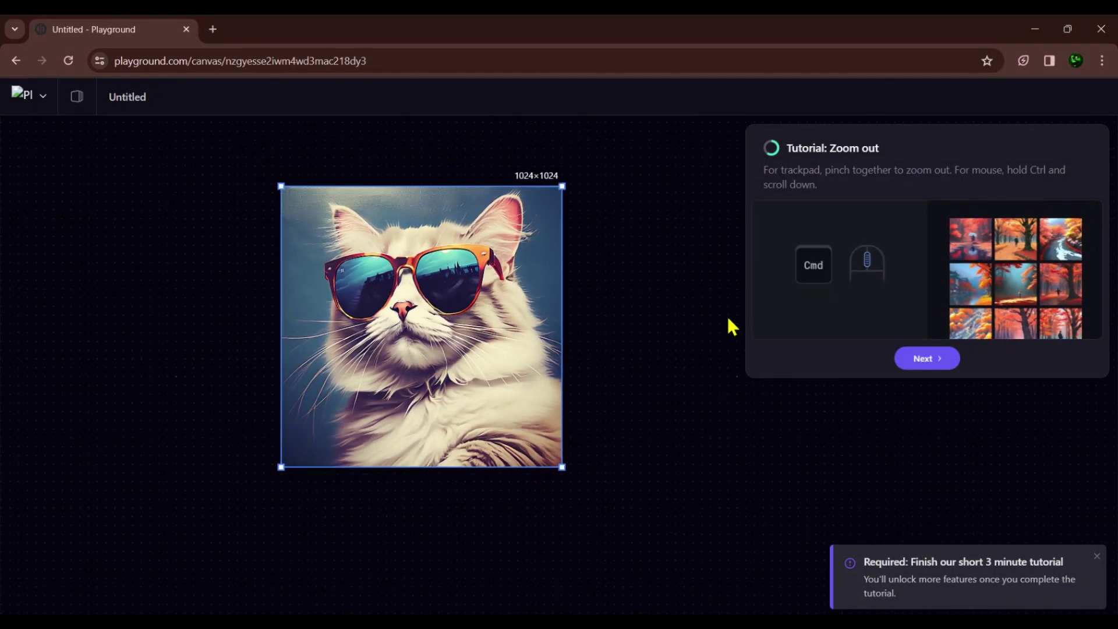
Finish the zoom-out lesson and generate a second sunglasses cat with the Mysterious V4 filter.
click(920, 360)
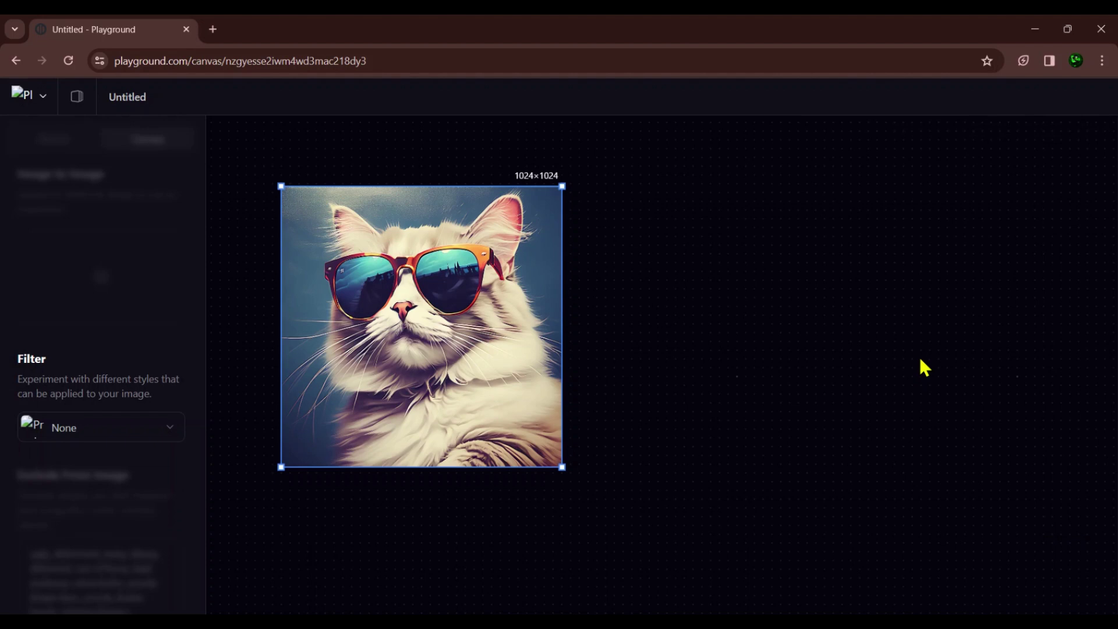
click(135, 438)
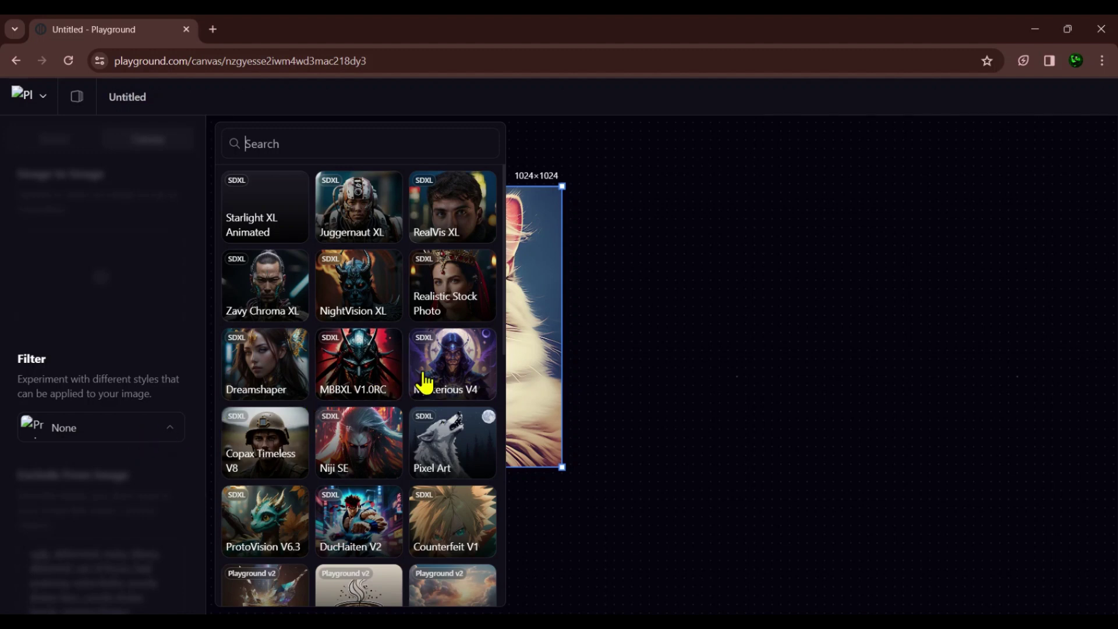
click(453, 370)
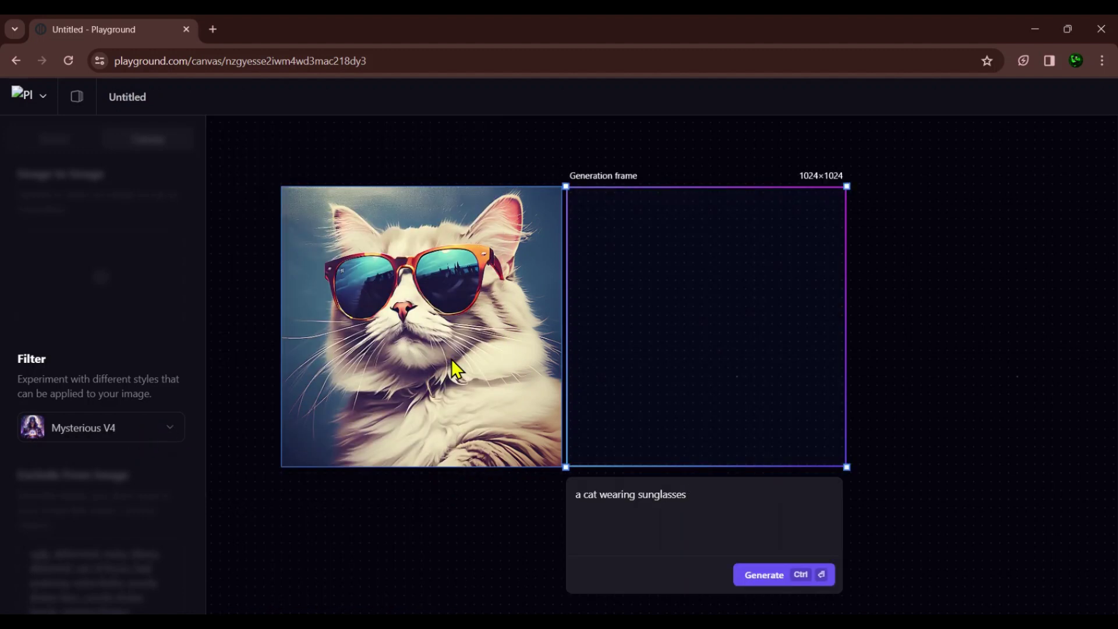
click(773, 576)
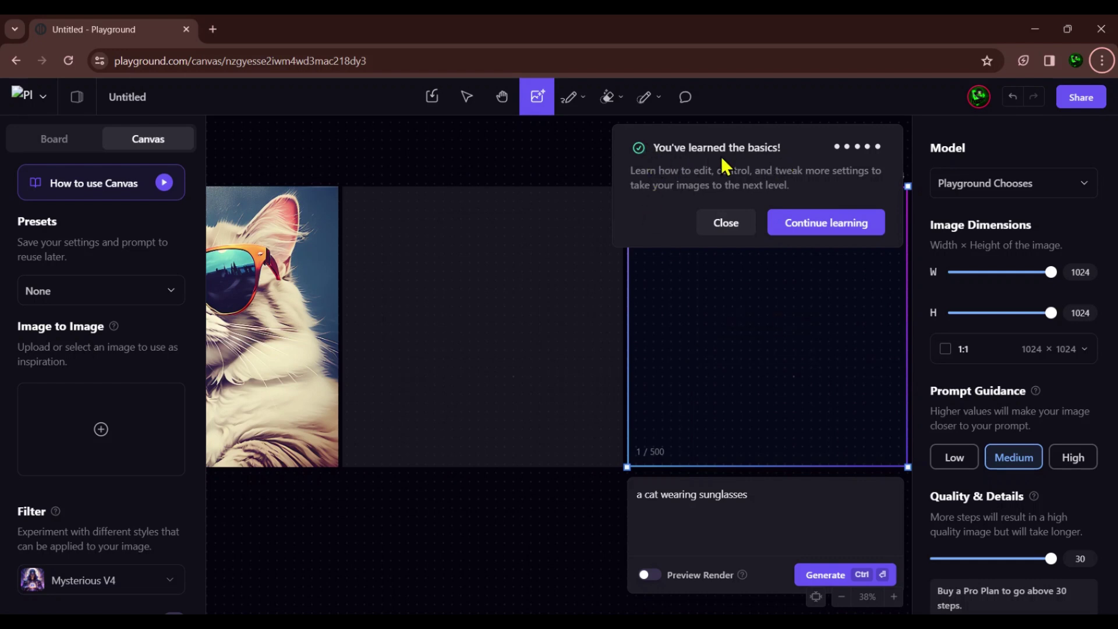
click(725, 223)
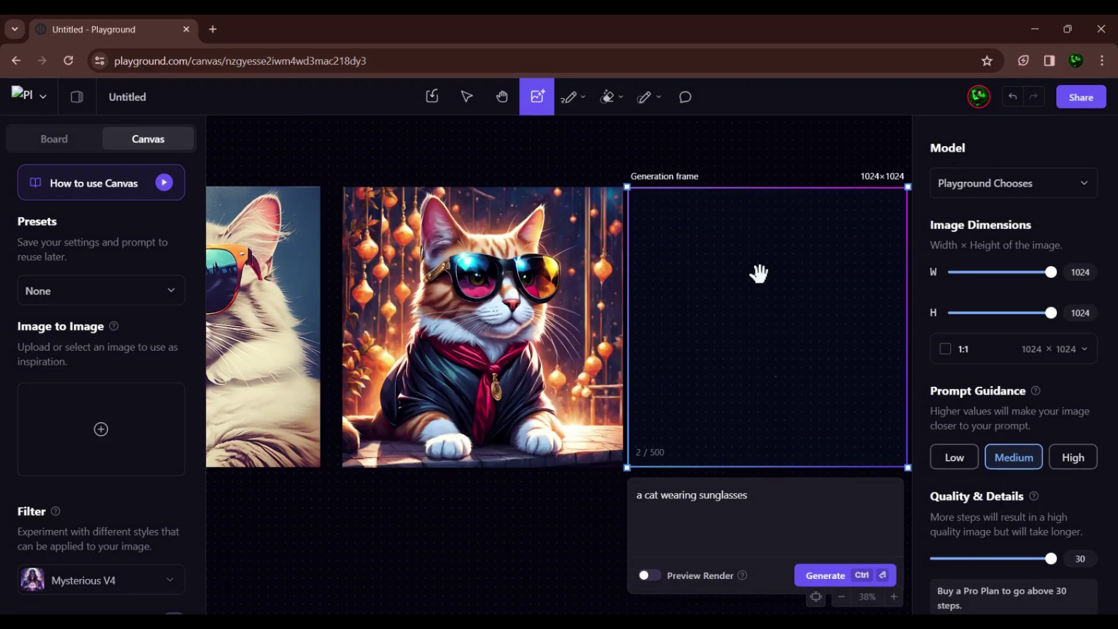
Delete the Mysterious V4 cat and the original sunglasses cat from the canvas.
click(600, 284)
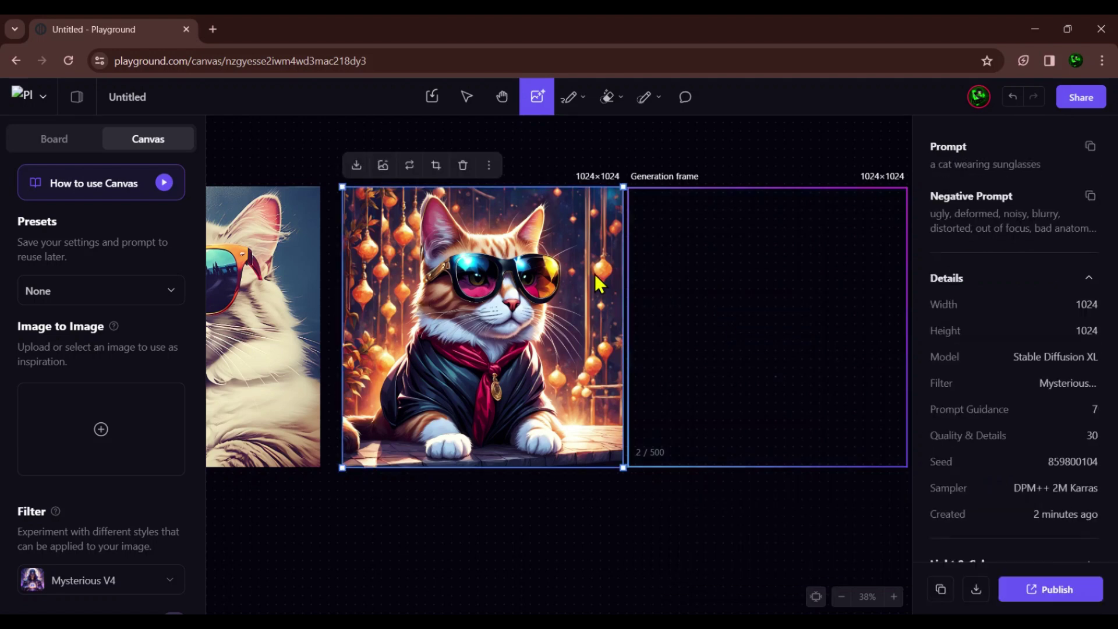
scroll(515, 302, up, 15)
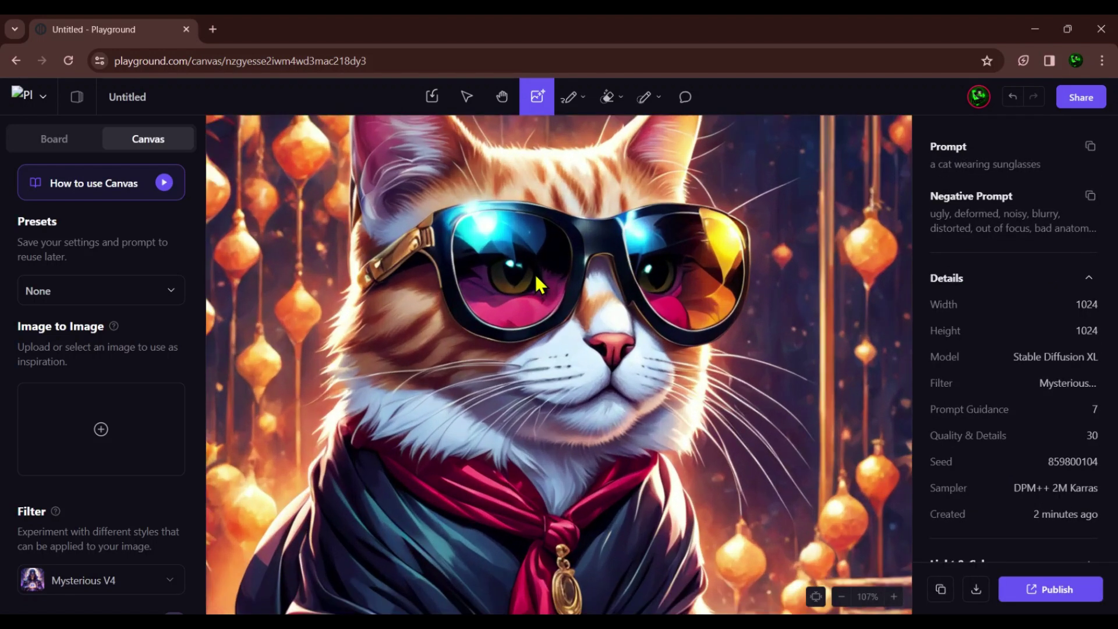
scroll(478, 246, up, 12)
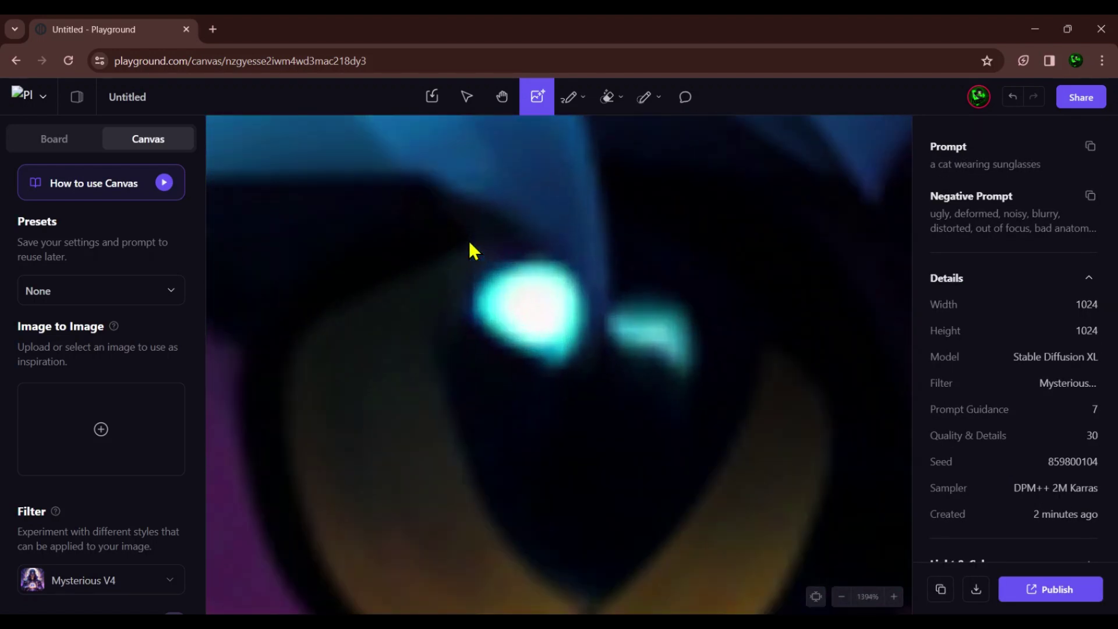
scroll(468, 241, down, 20)
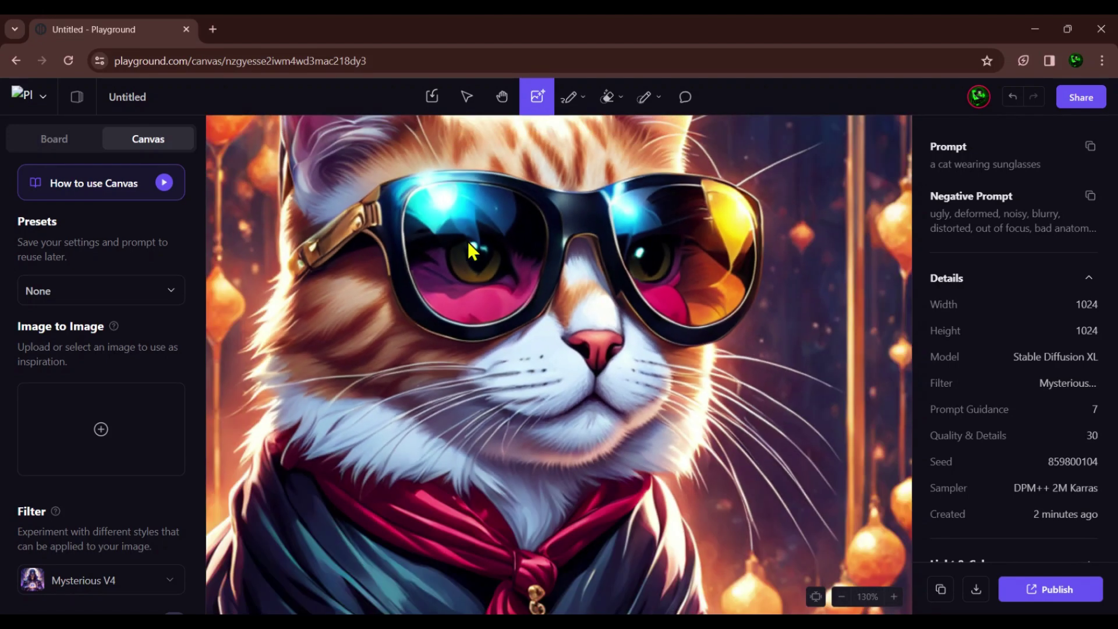
scroll(468, 242, down, 5)
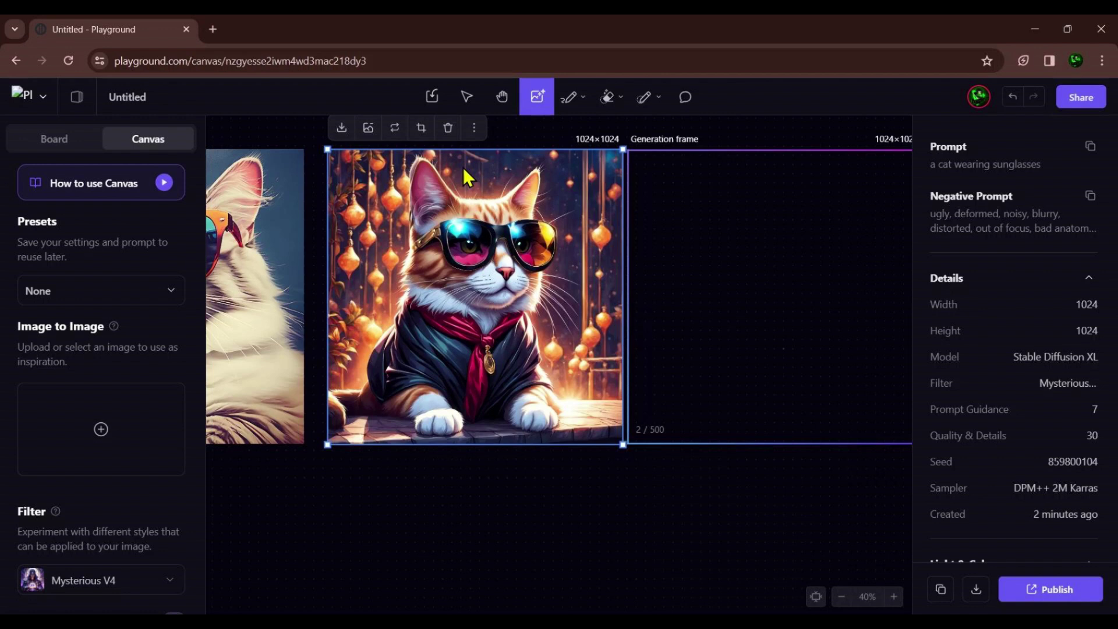
click(448, 128)
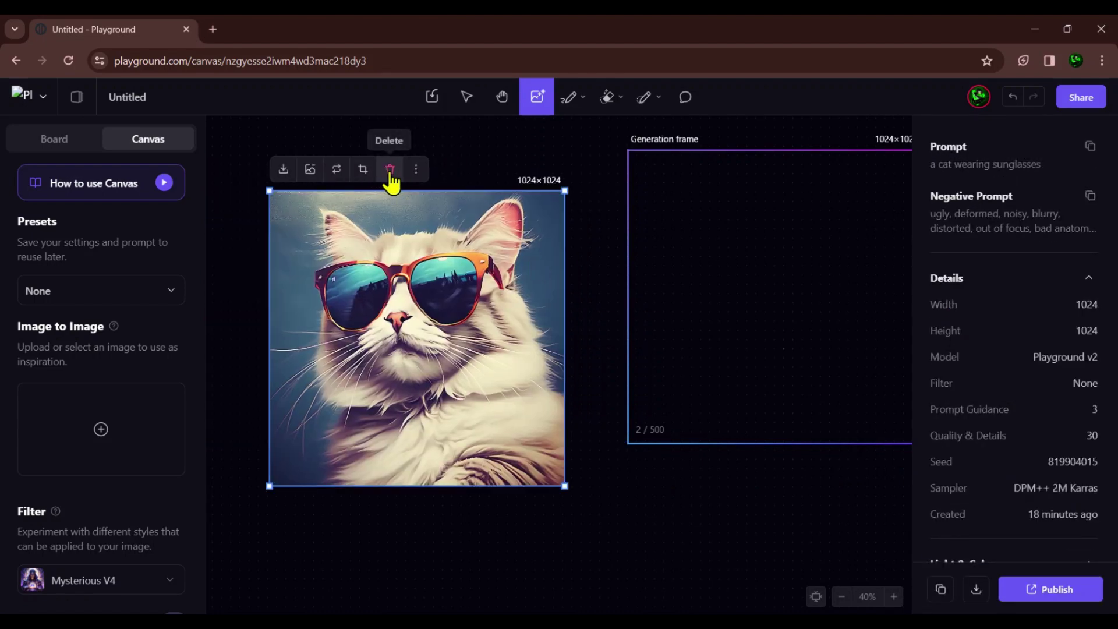
click(389, 172)
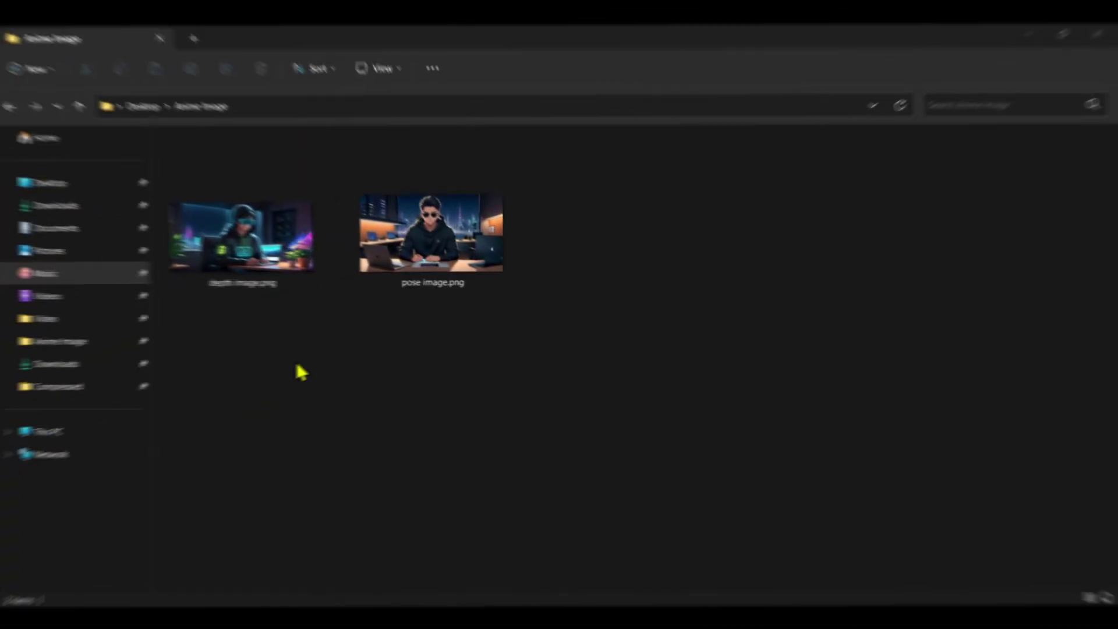
click(227, 213)
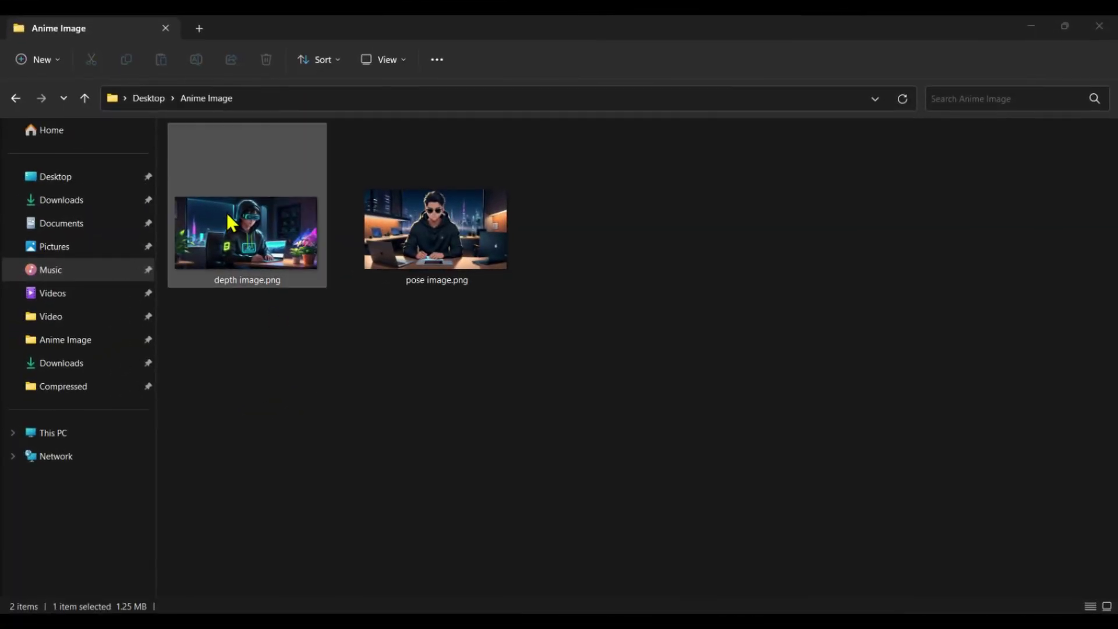
click(436, 223)
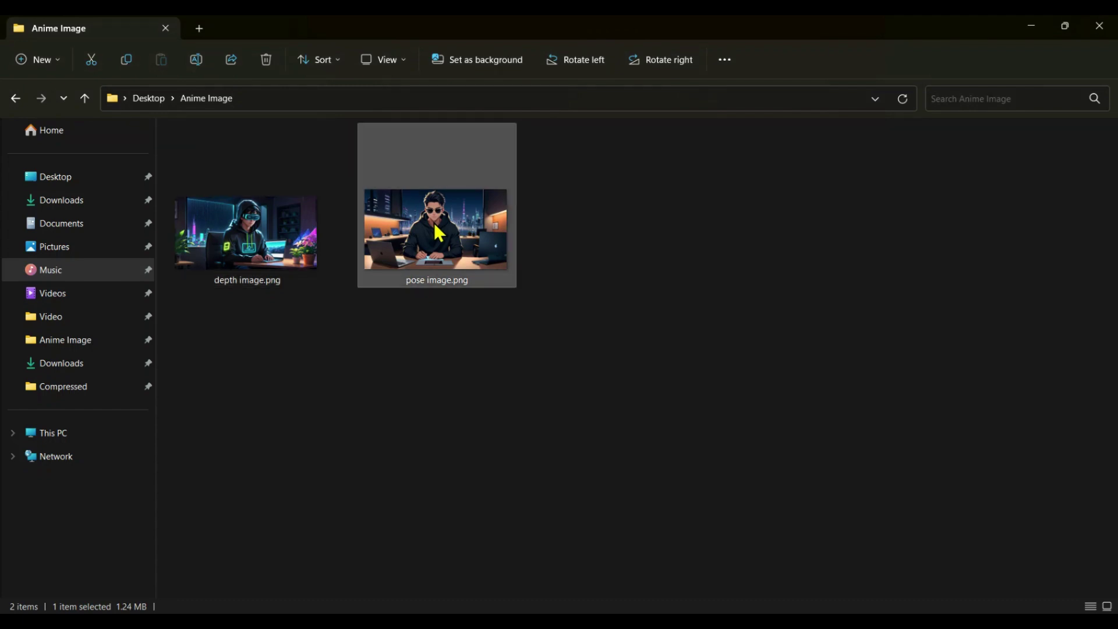
double_click(242, 229)
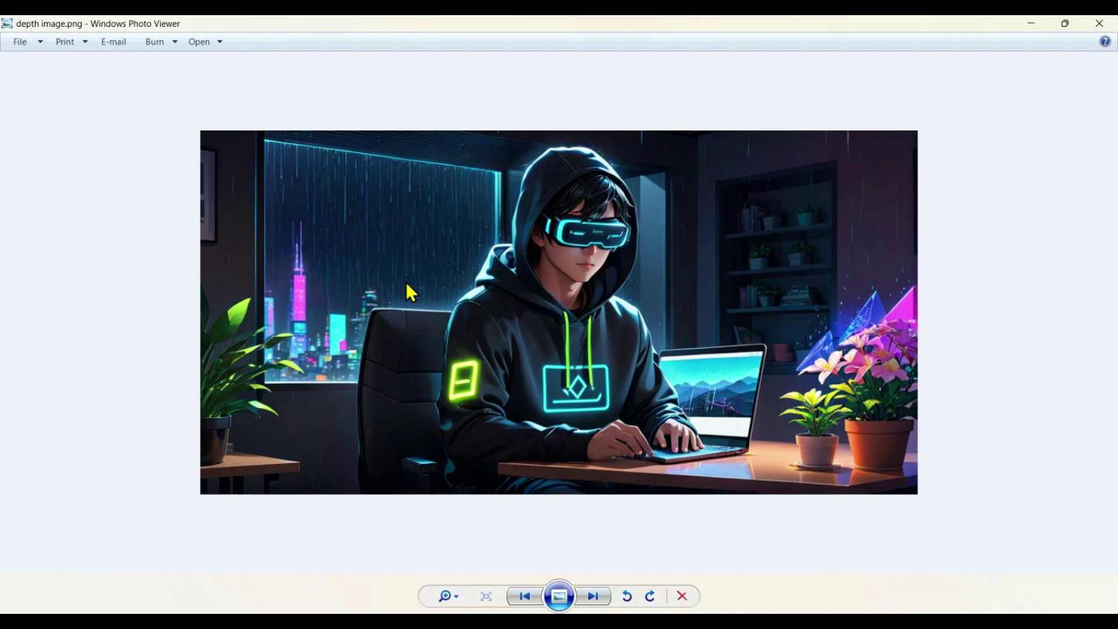
click(1091, 27)
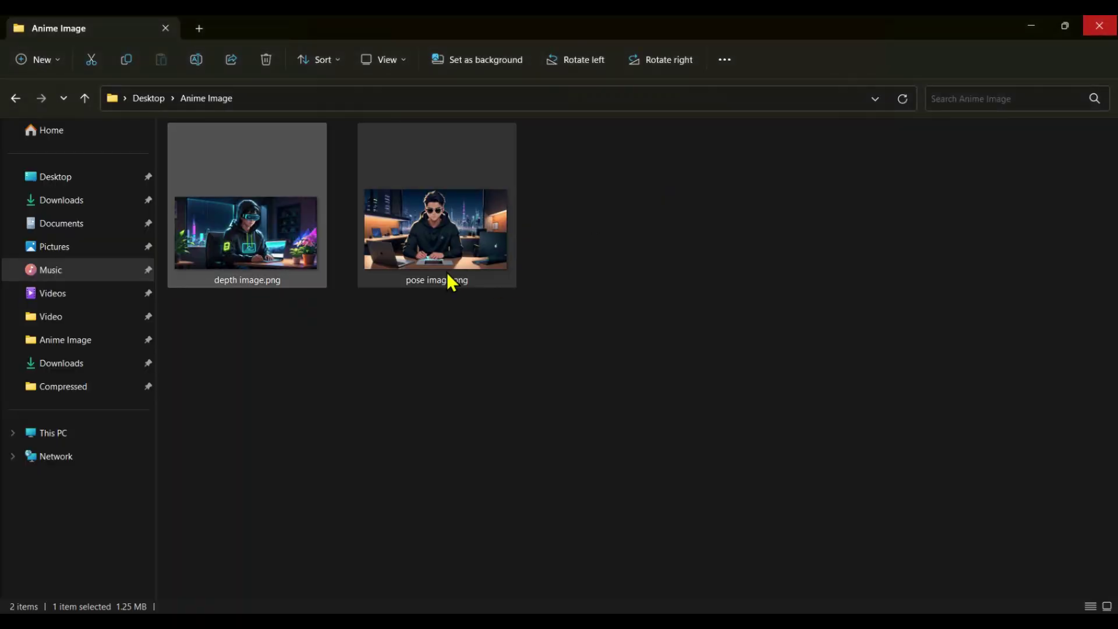
double_click(433, 218)
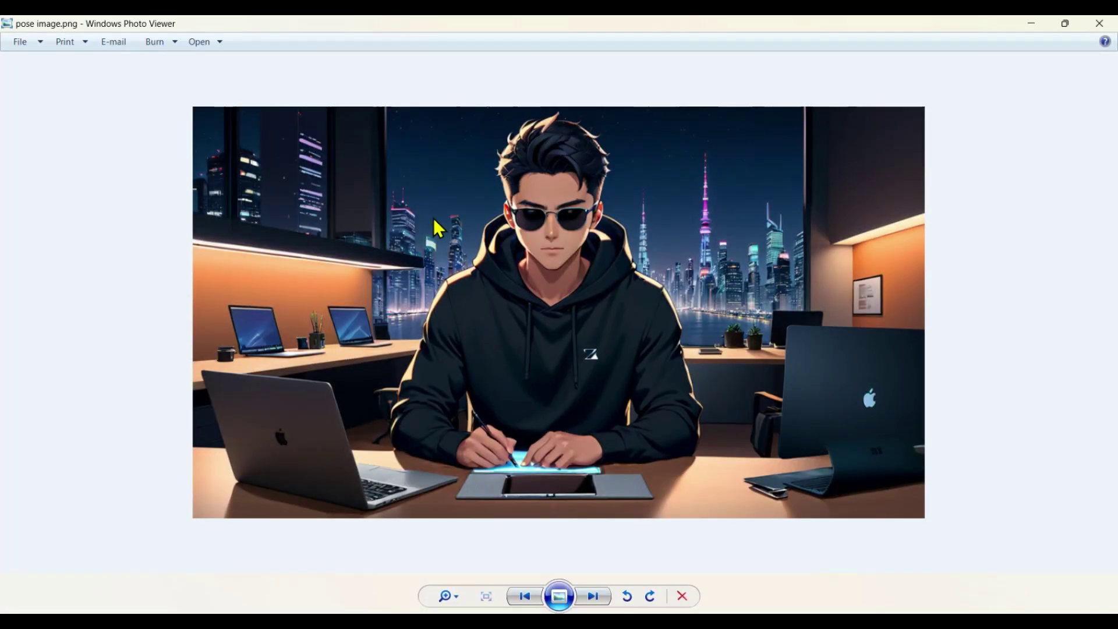
click(1092, 26)
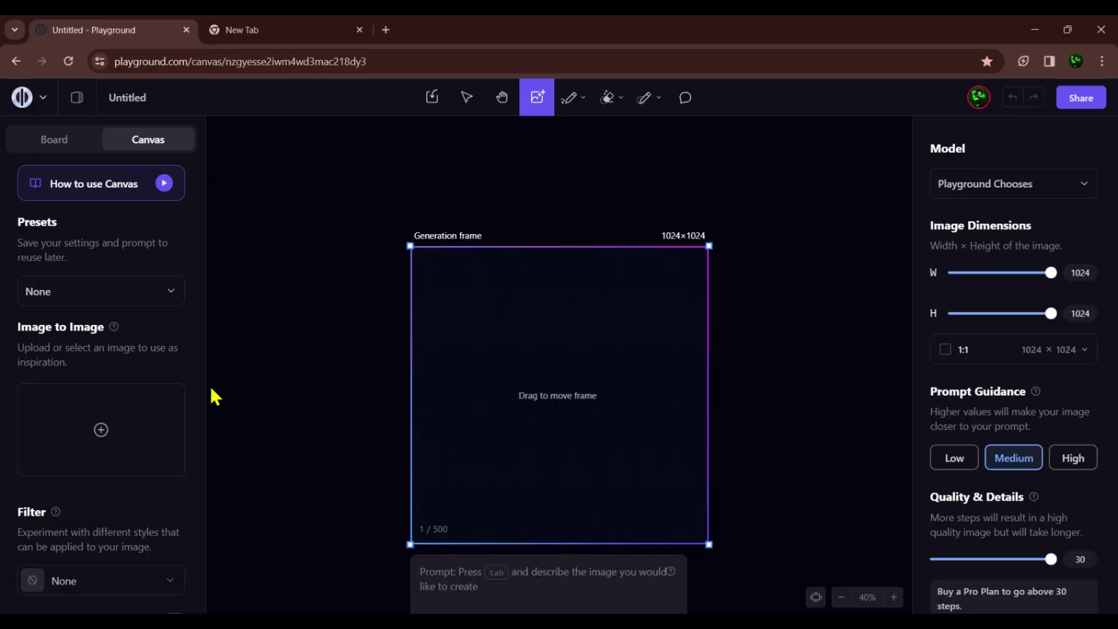
Add a Depth → Image control trait using depth image.png at control weight 1.
scroll(117, 387, down, 6)
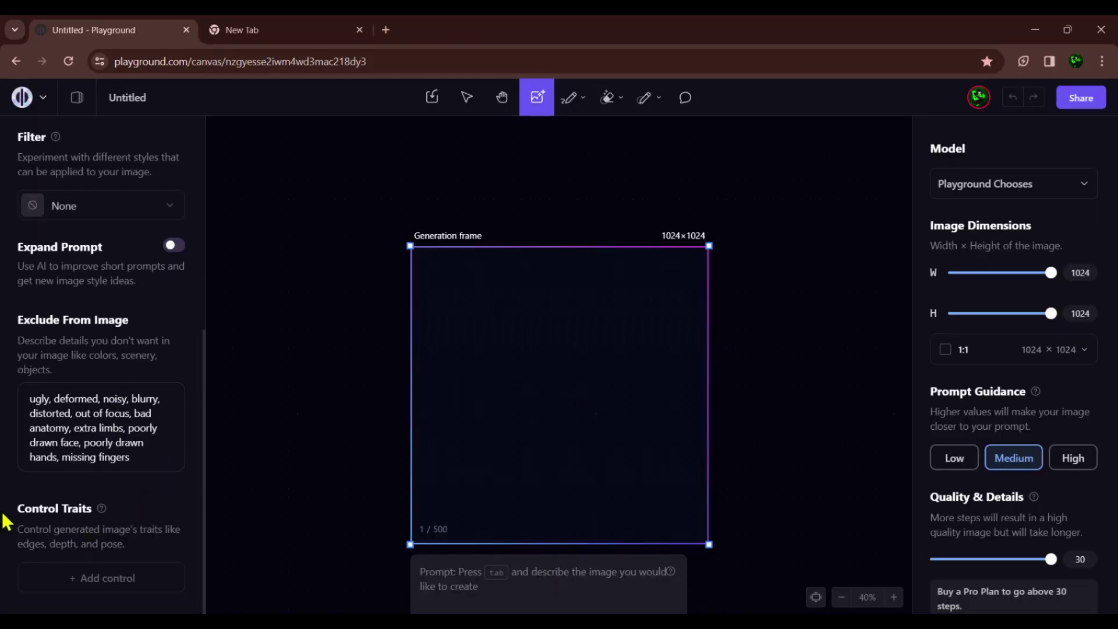
mouse_move(104, 510)
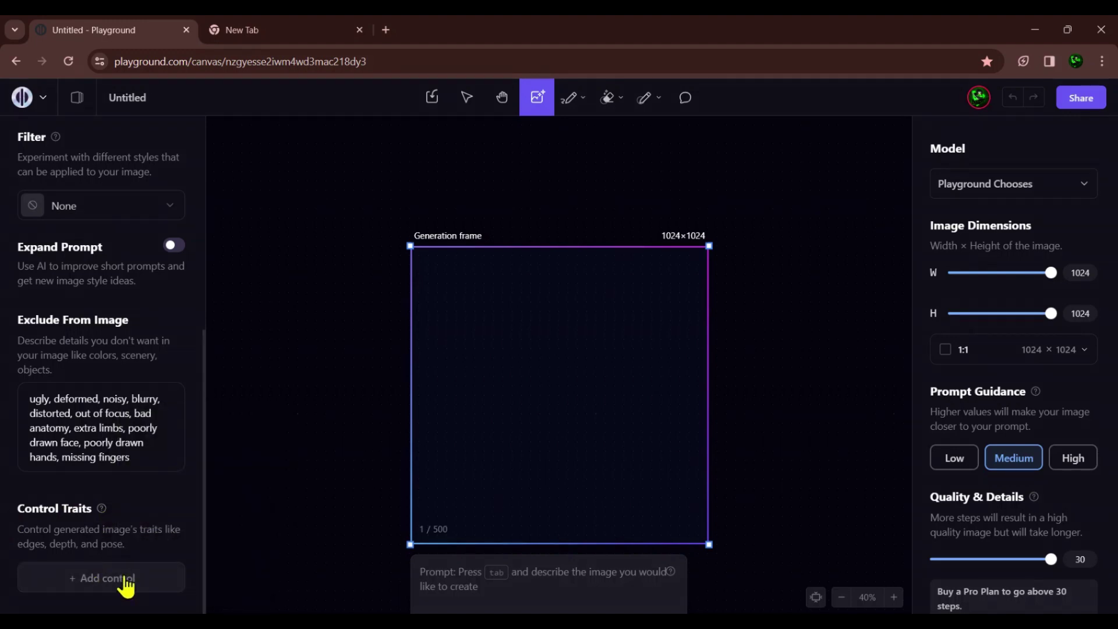
click(123, 580)
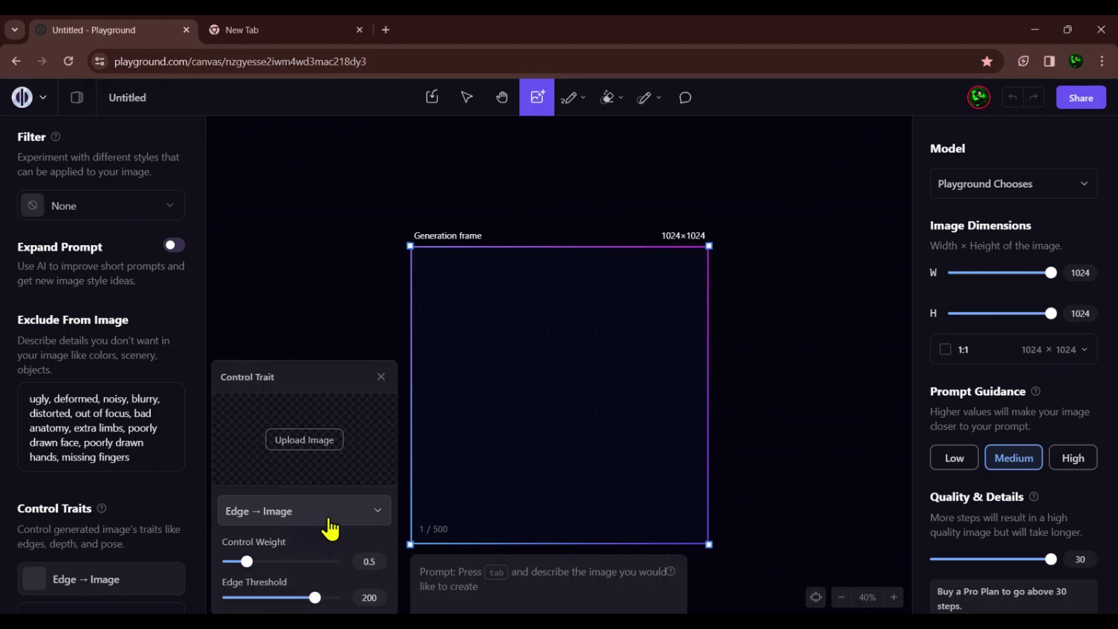
click(349, 521)
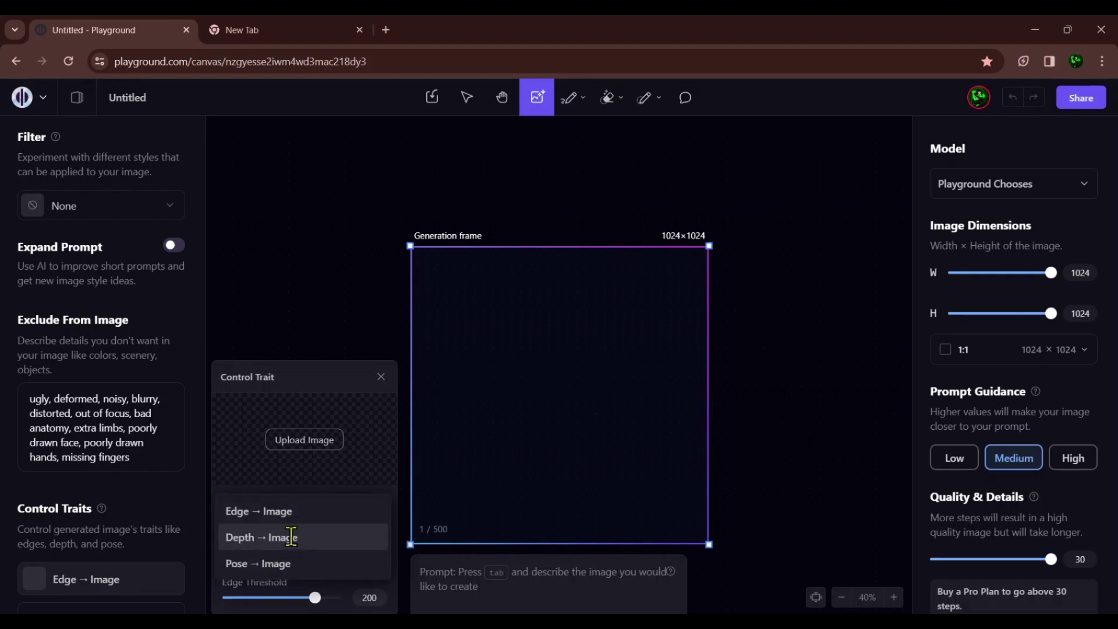
click(287, 536)
click(312, 443)
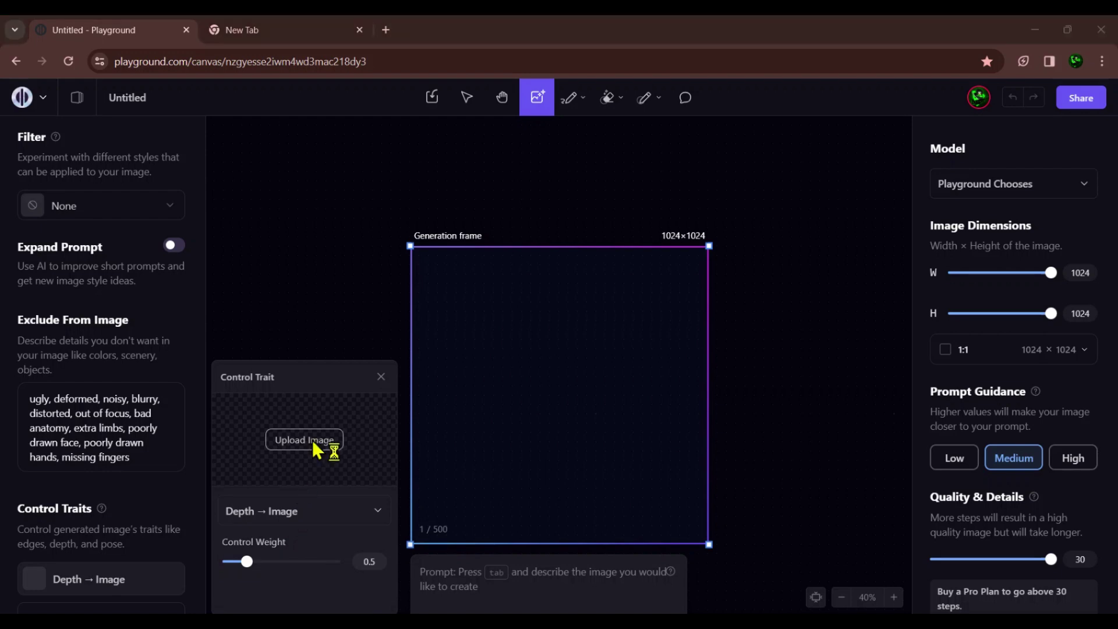
click(175, 279)
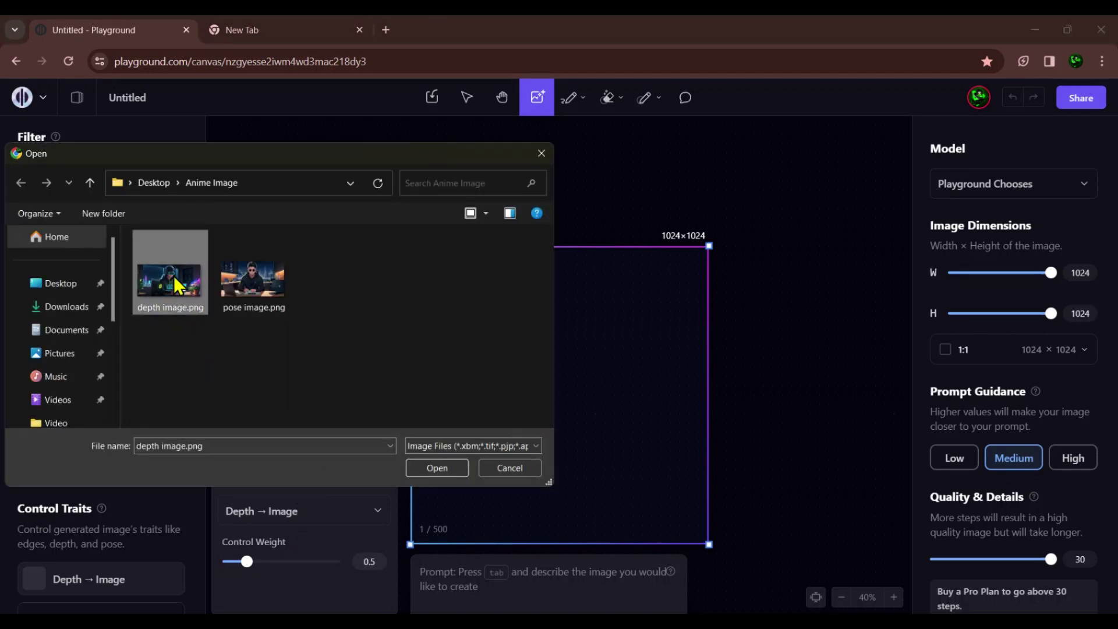
click(438, 467)
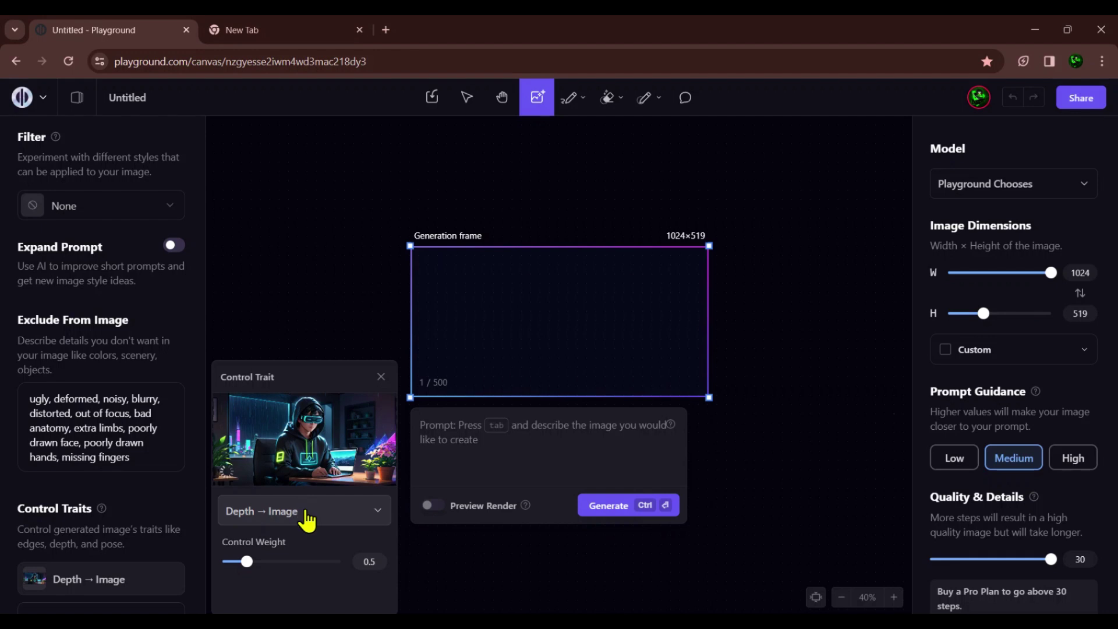
click(382, 562)
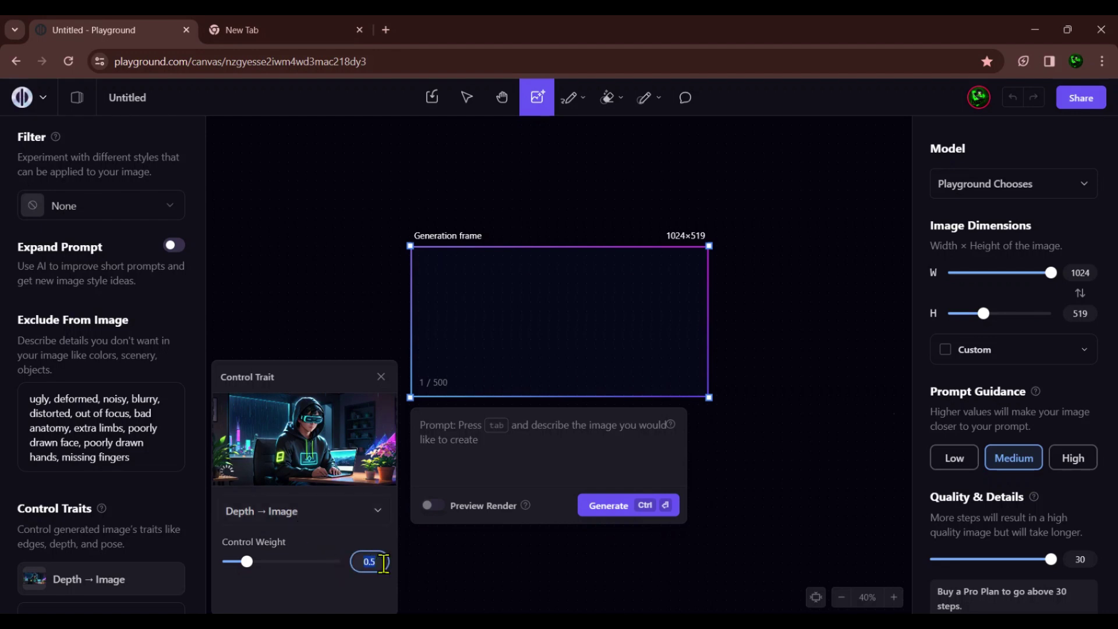
click(274, 591)
scroll(111, 542, down, 1)
Add a Pose → Image control trait using pose image.png at control weight 1.
click(98, 593)
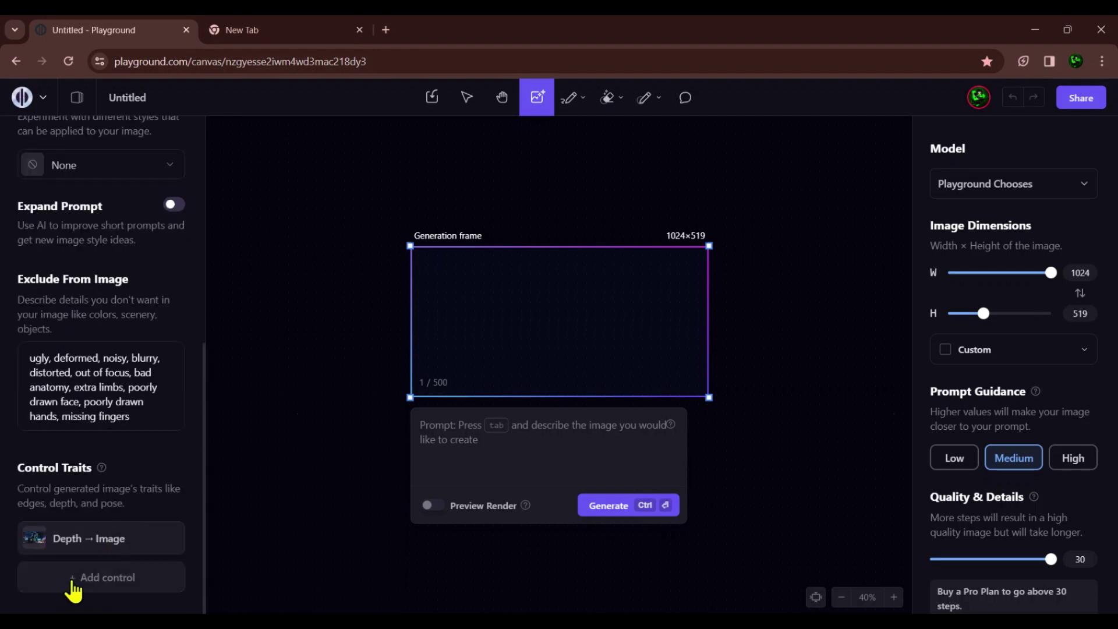
click(311, 513)
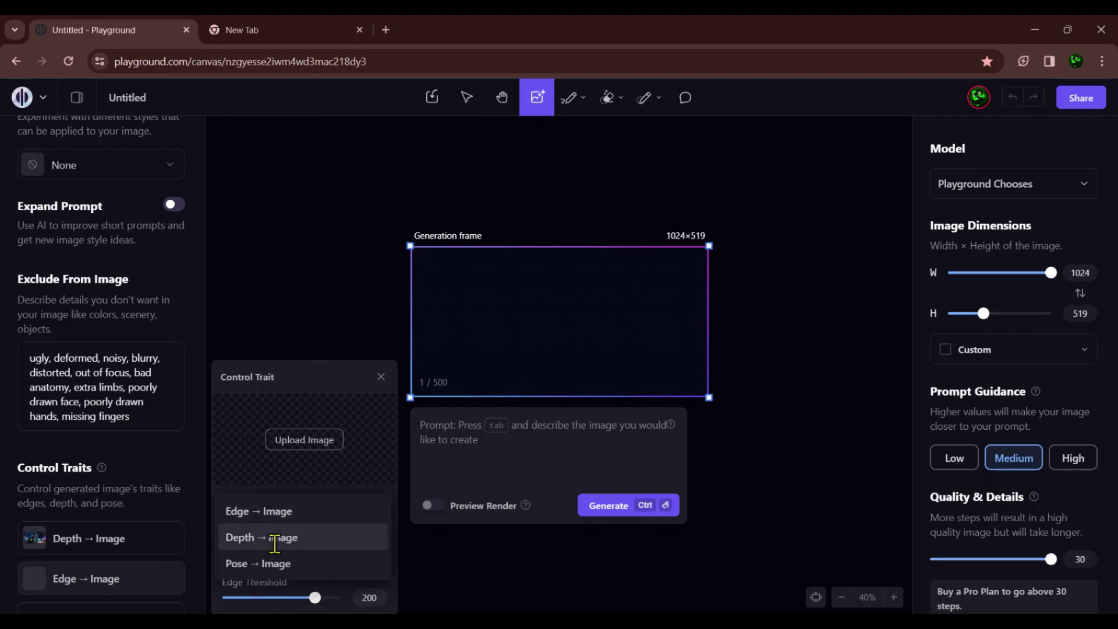
click(256, 563)
click(295, 441)
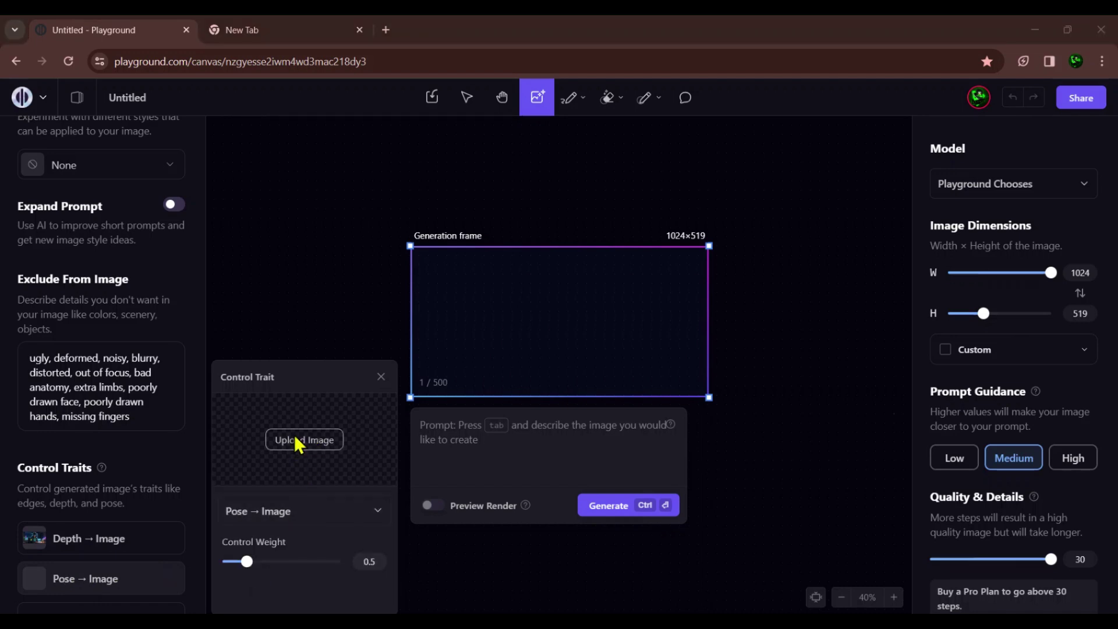
double_click(245, 282)
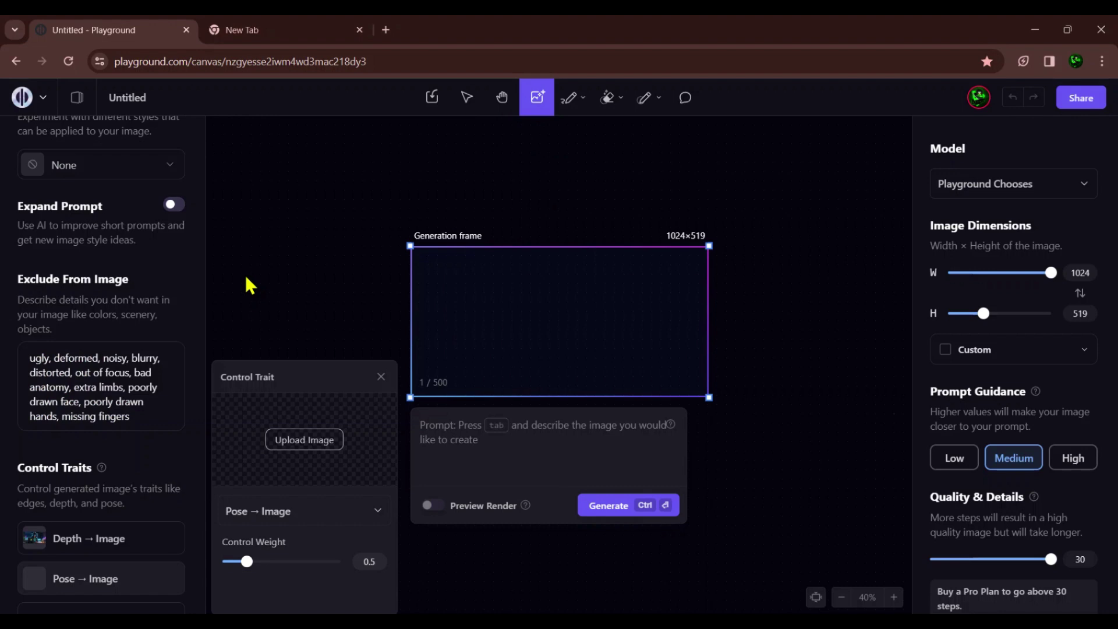
click(364, 561)
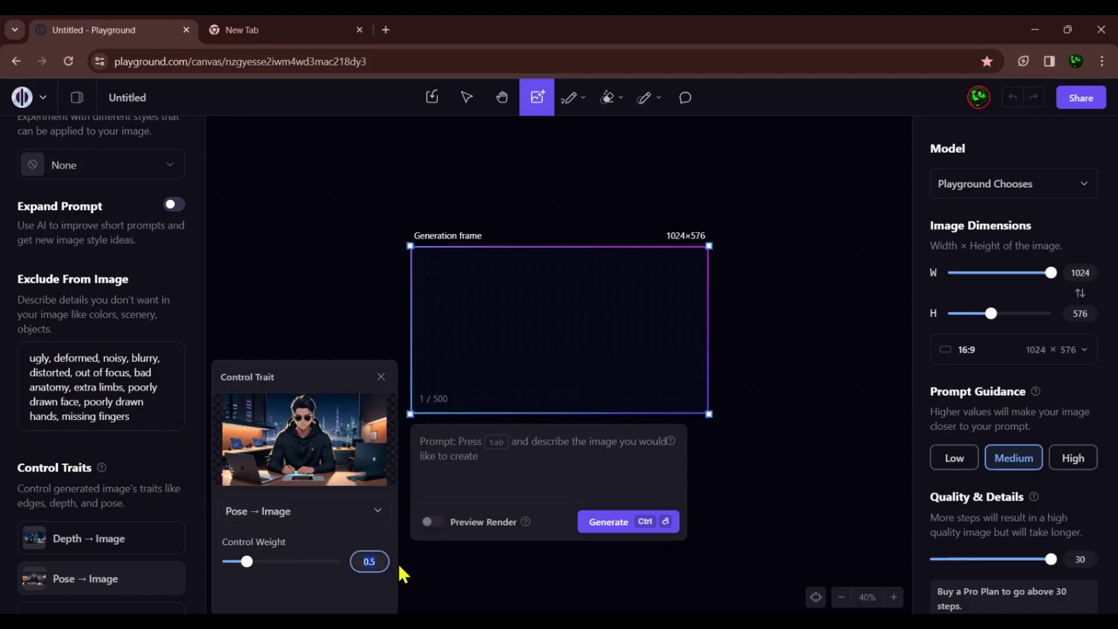
text(1)
click(322, 598)
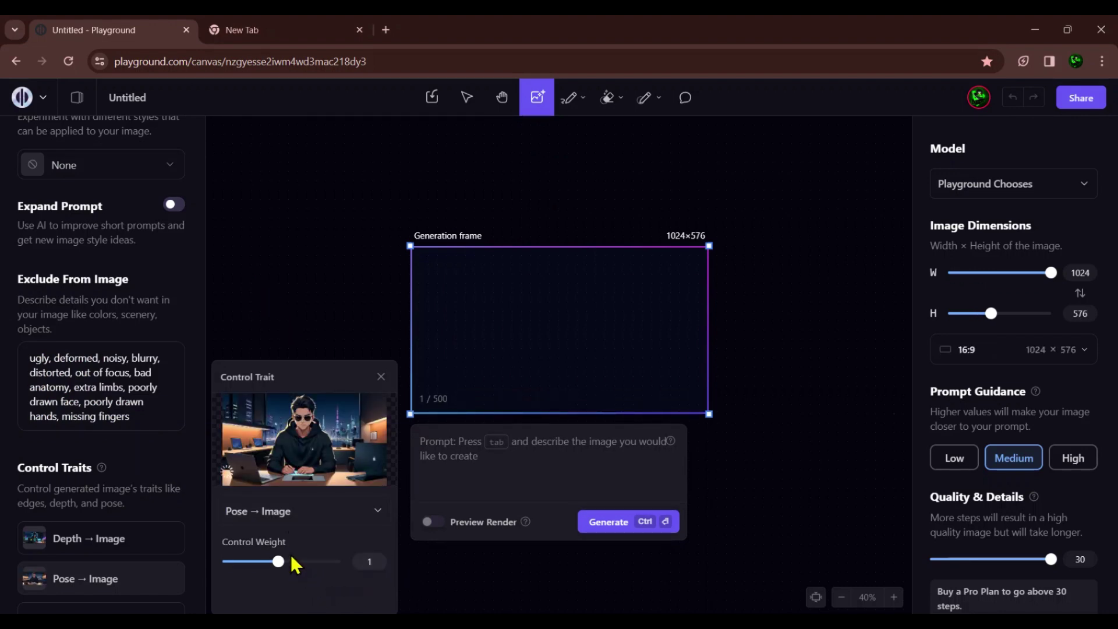
click(380, 376)
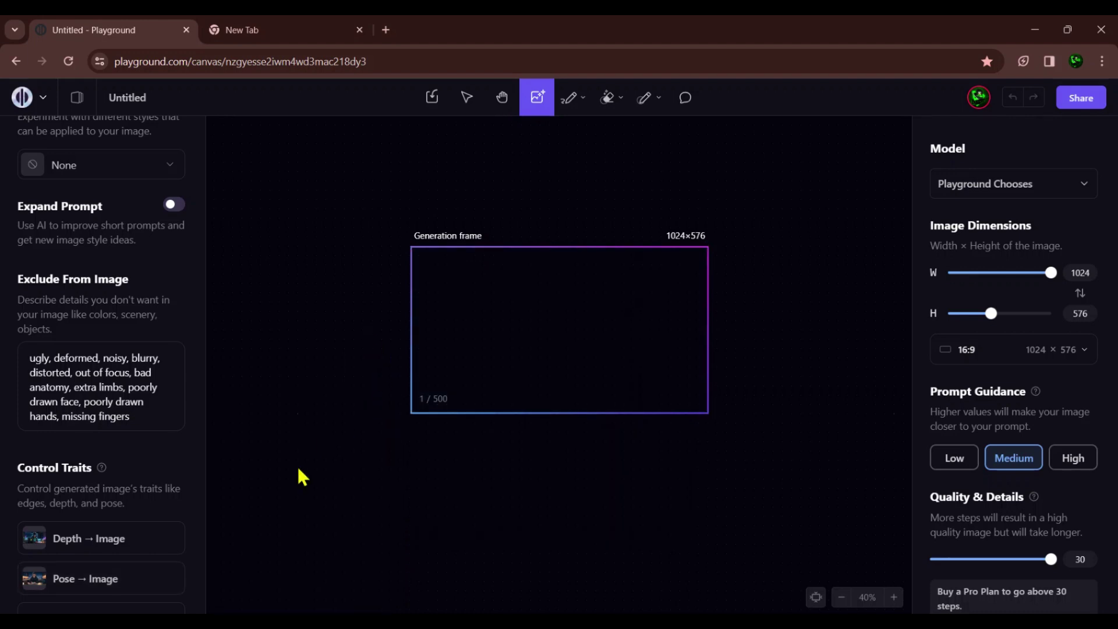
Apply the Starlight XL Animated filter, keep the 16:9 aspect ratio, and switch to WordPad.
scroll(101, 419, up, 3)
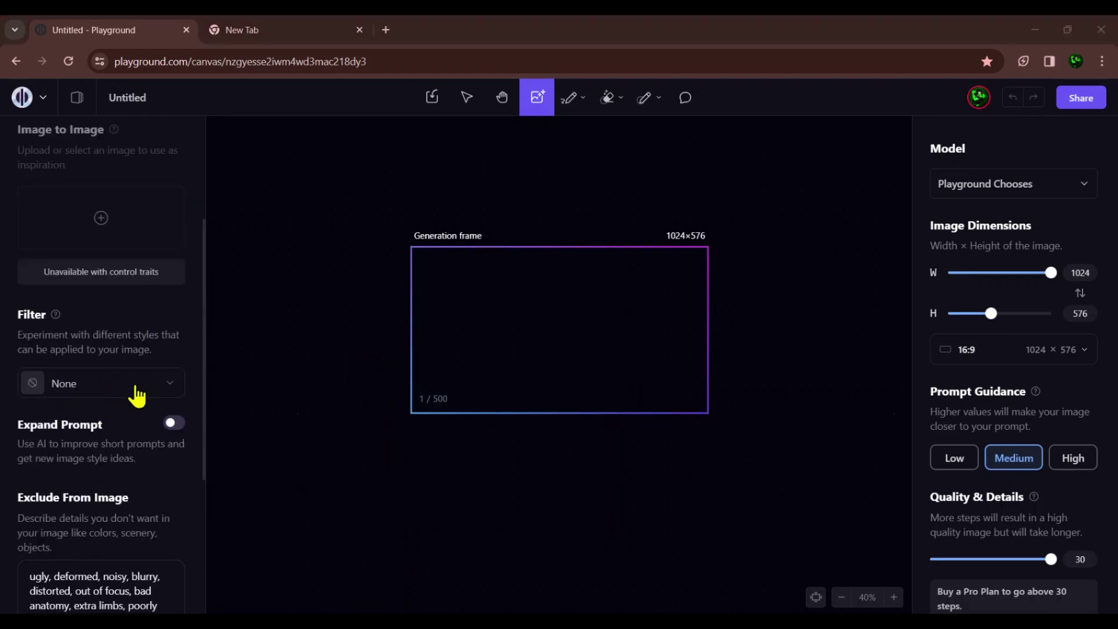
click(105, 390)
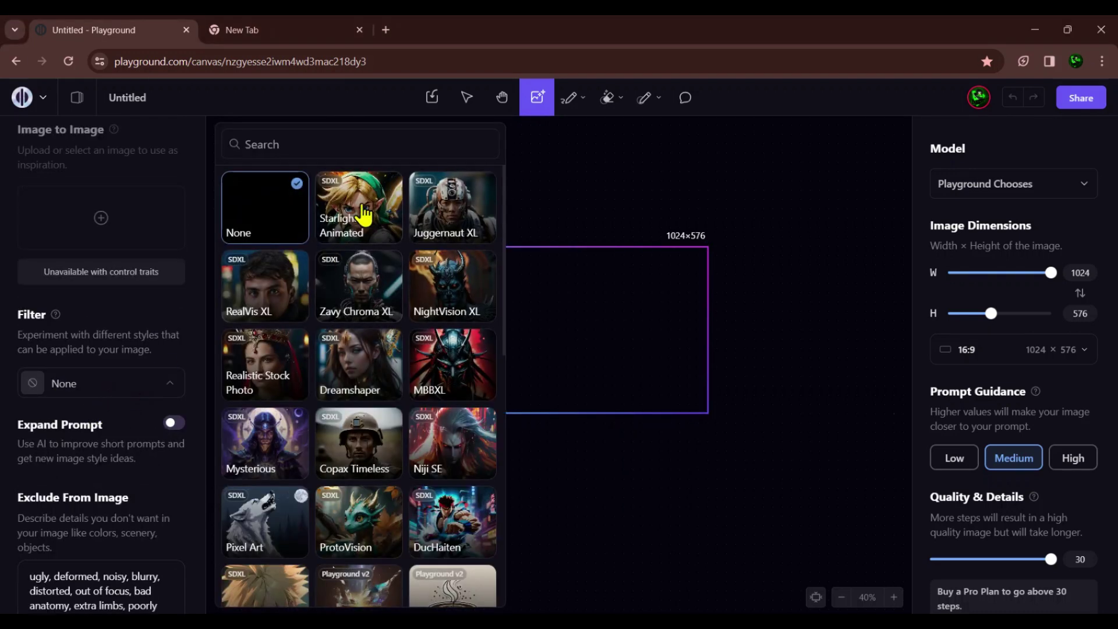
click(368, 217)
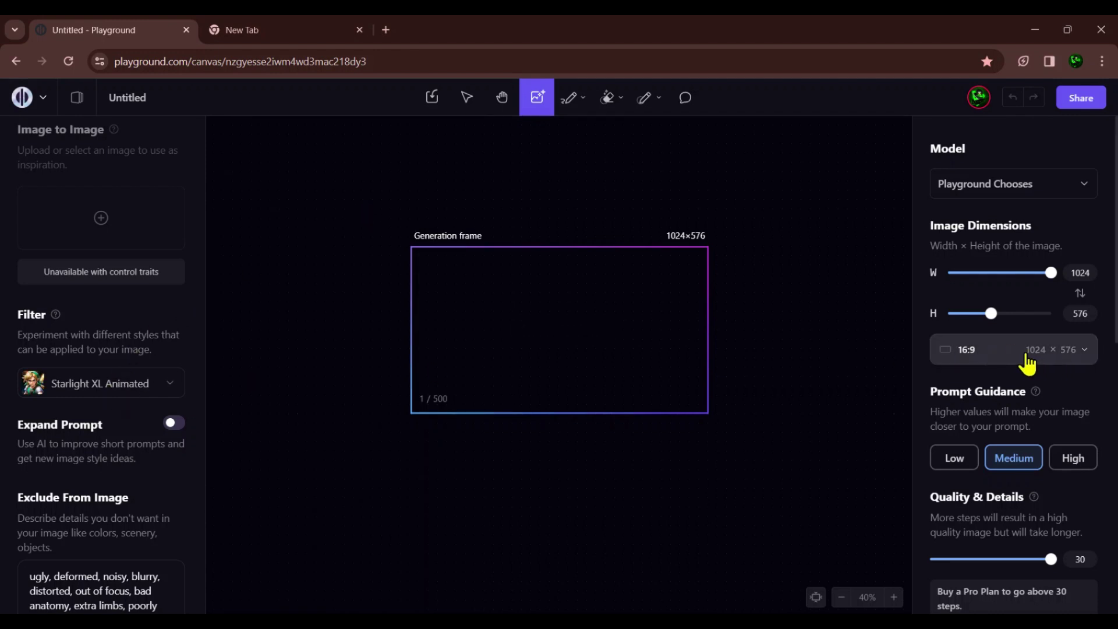
click(1026, 362)
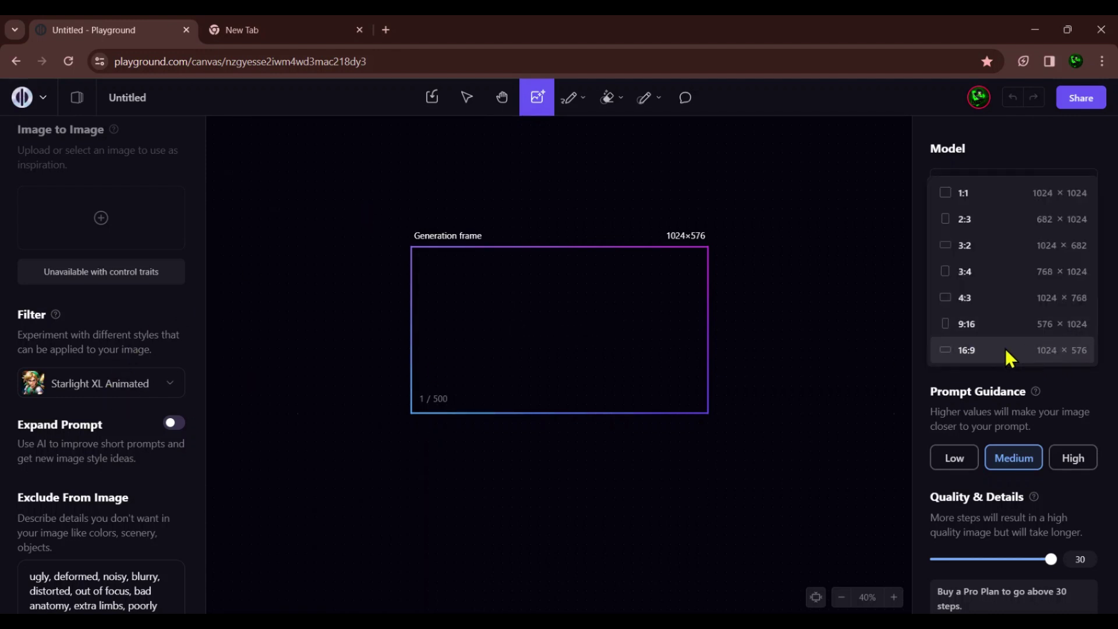
click(1005, 349)
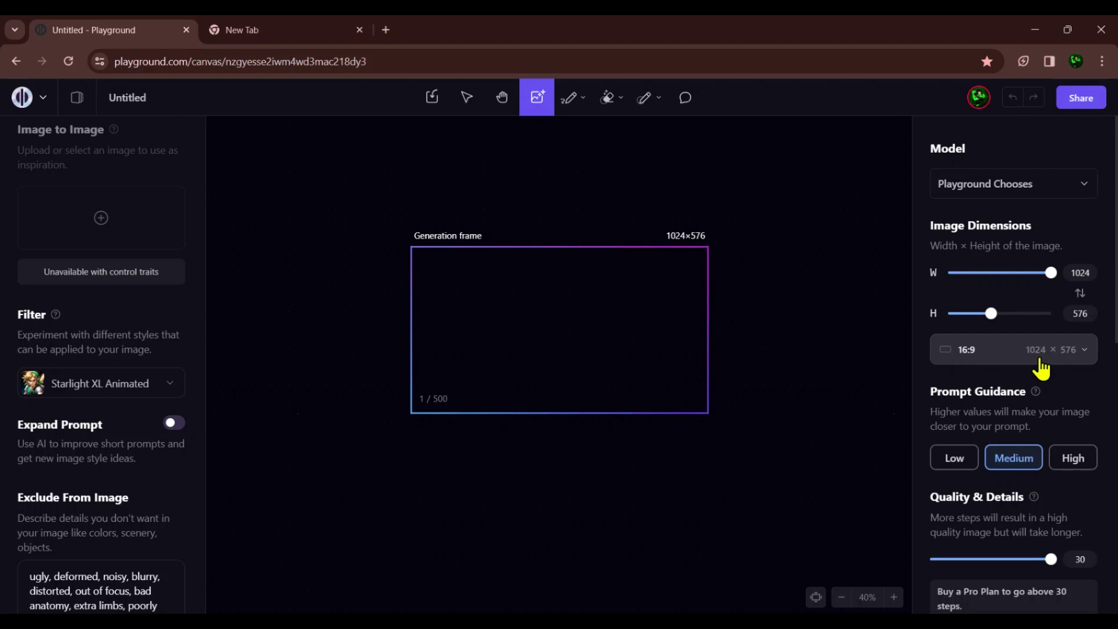
click(560, 621)
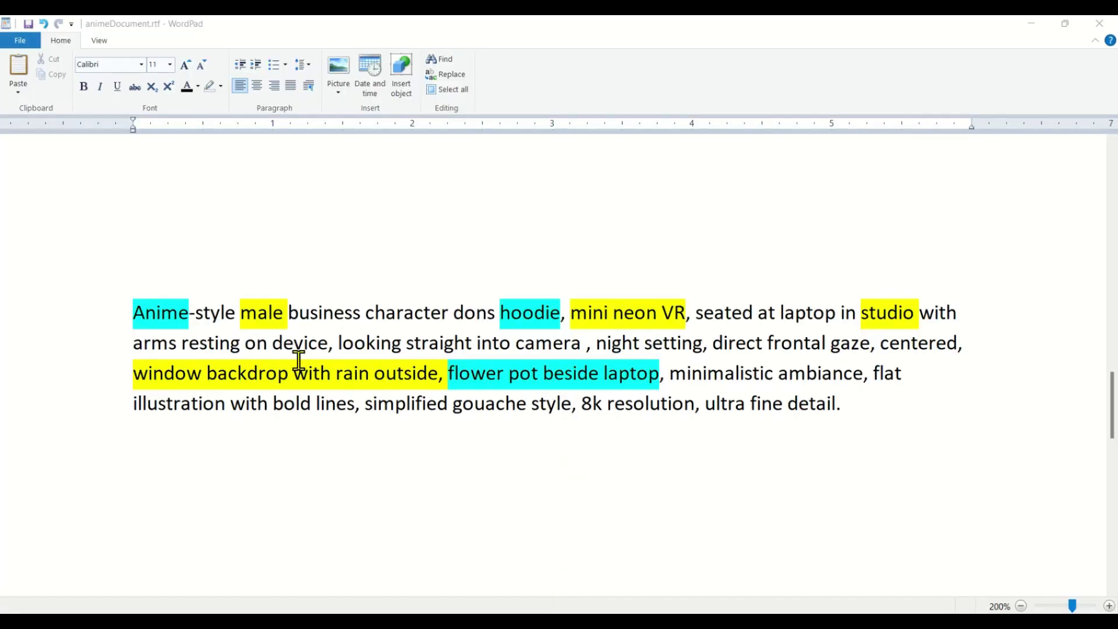
Try Pixar, 3D and Realistic as the style word at the prompt's start.
double_click(149, 318)
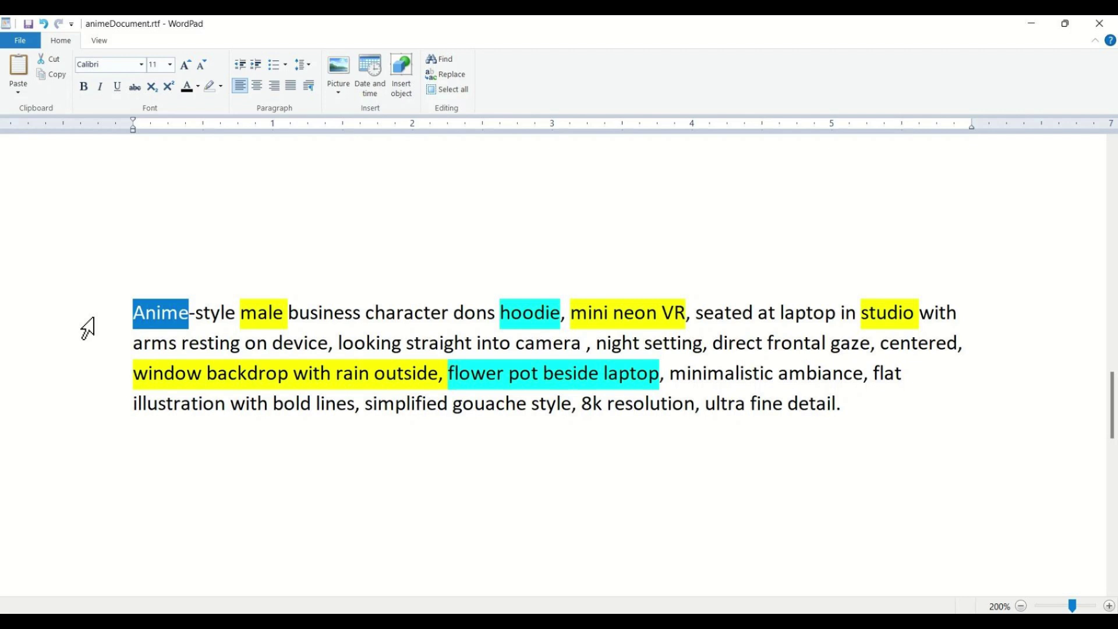
text(Pixar)
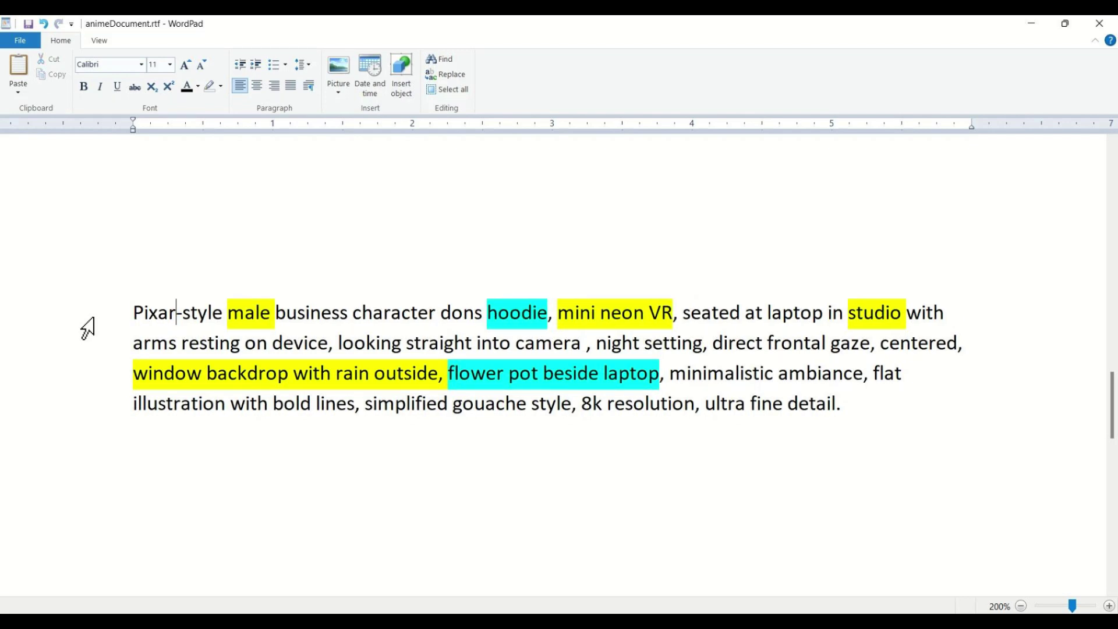
key(BackSpace)
key(BackSpace)
key(BackSpace)
key(BackSpace)
key(BackSpace)
text(3D)
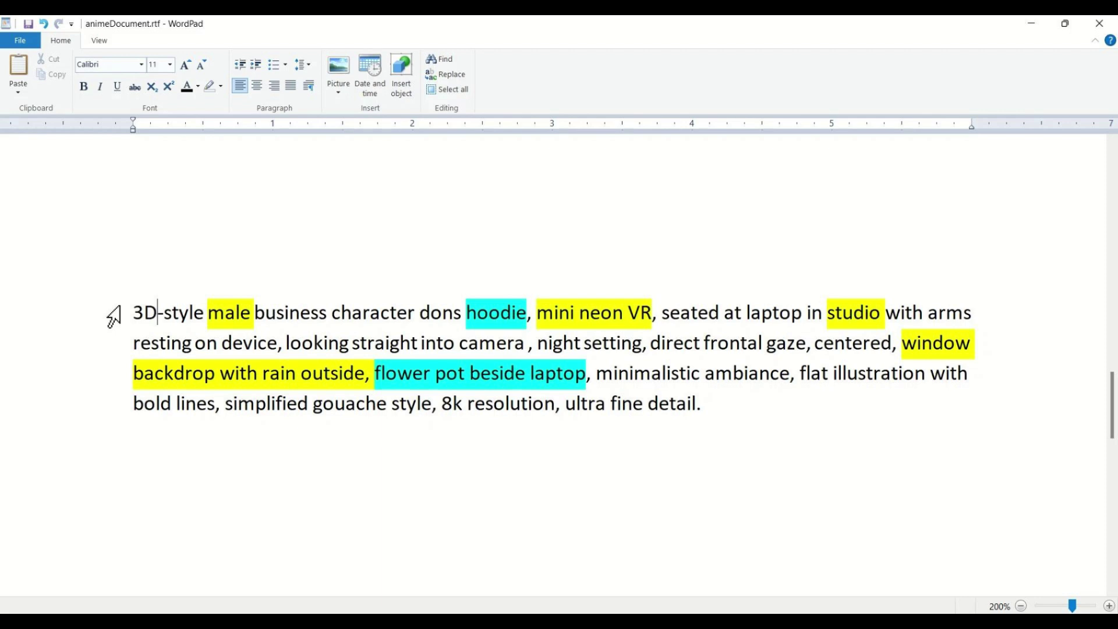
key(BackSpace)
key(BackSpace)
text(Realistic)
Try 'female' and 'T-shirt' in the prompt, undoing both to keep male and hoodie.
double_click(275, 313)
text(female)
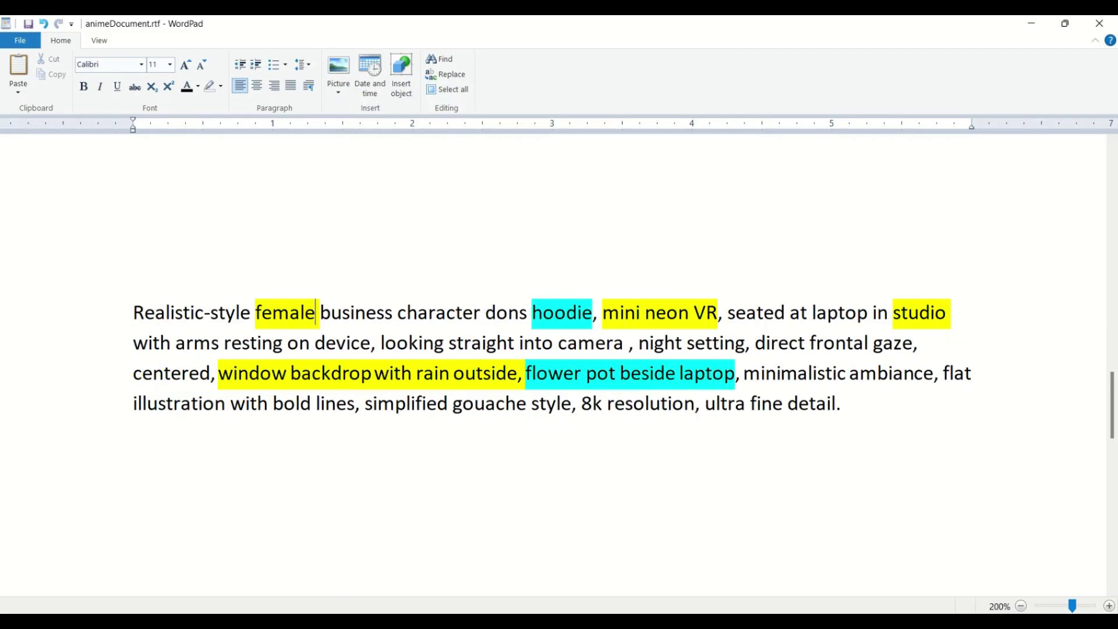
key(ctrl+z)
click(300, 317)
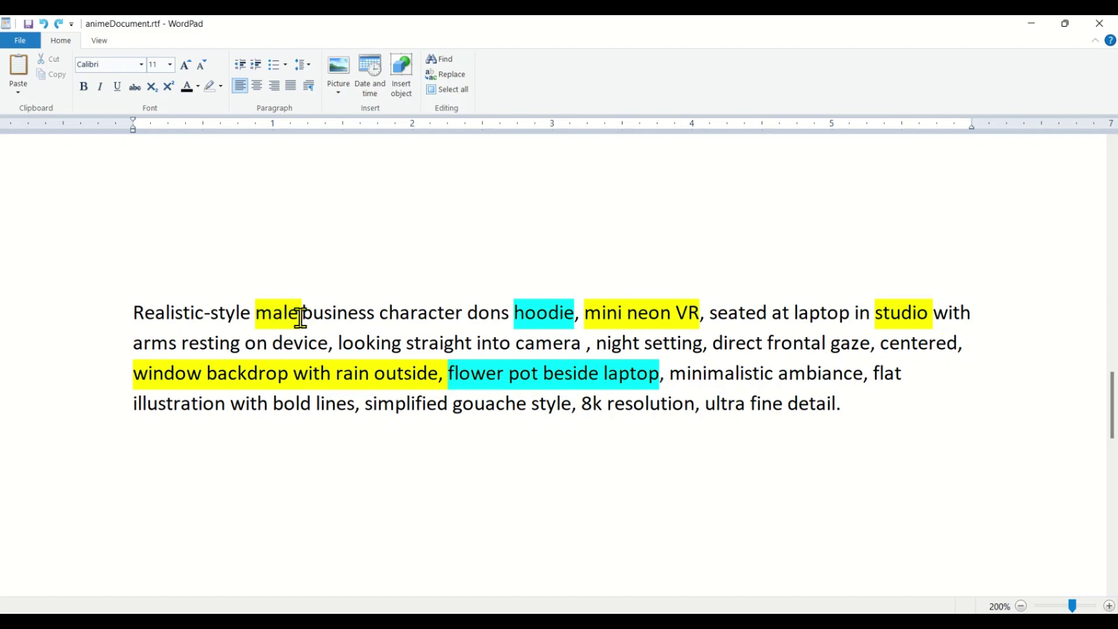
double_click(543, 313)
text(T-shirt)
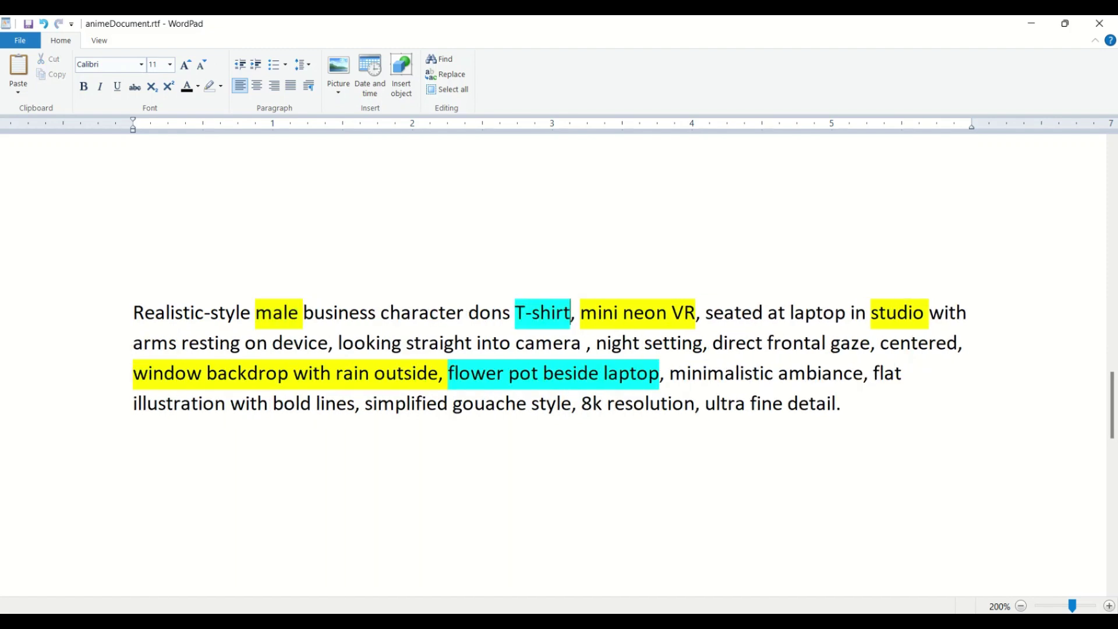
key(ctrl+z)
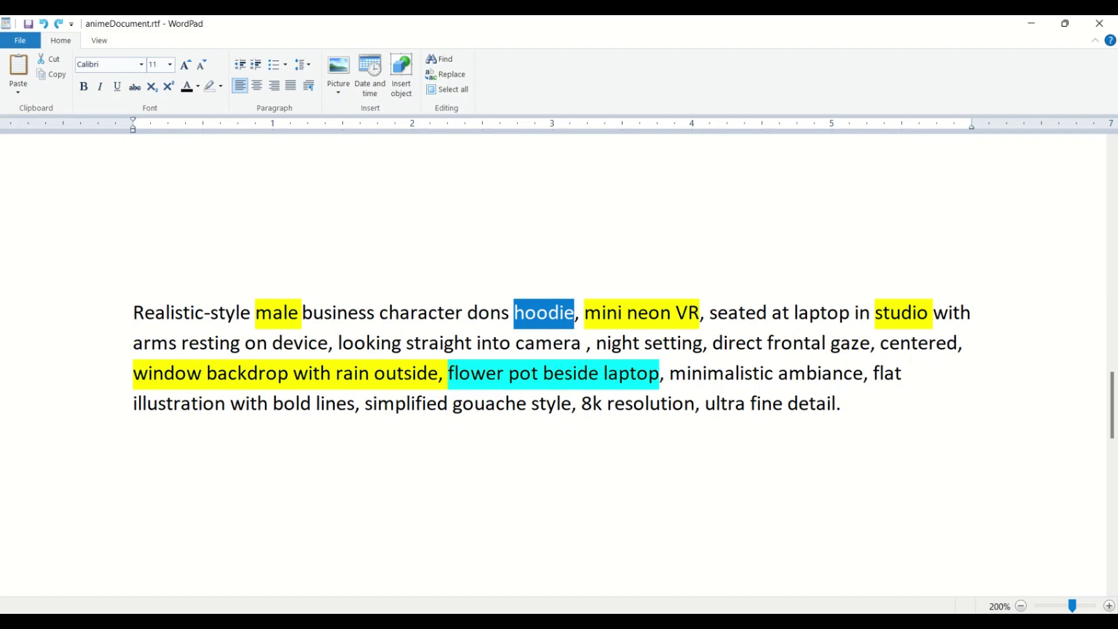
click(680, 313)
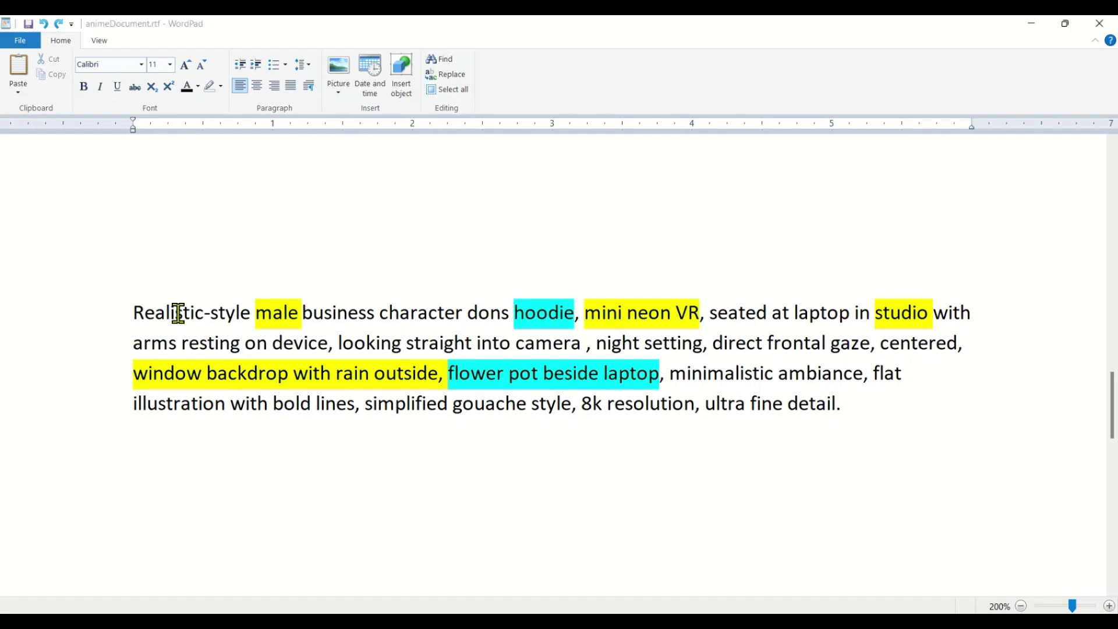
Change the style word back to lowercase 'anime' and select the whole prompt.
double_click(159, 313)
text(anime)
key(ctrl+a)
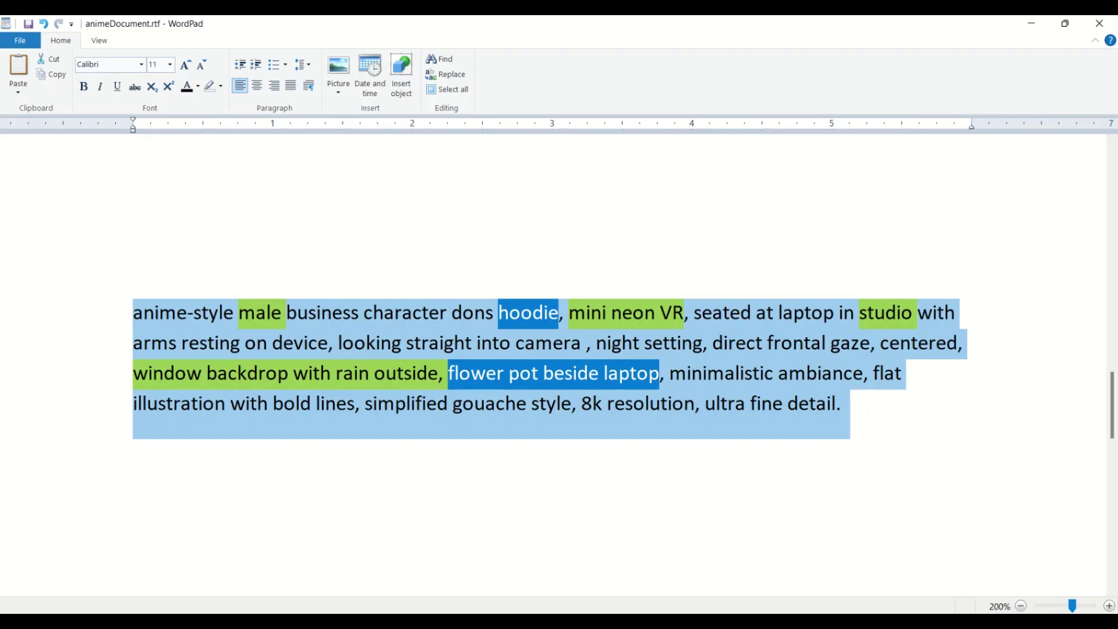
Paste the anime character prompt into Playground and generate the image.
key(alt+Tab)
click(516, 302)
click(473, 464)
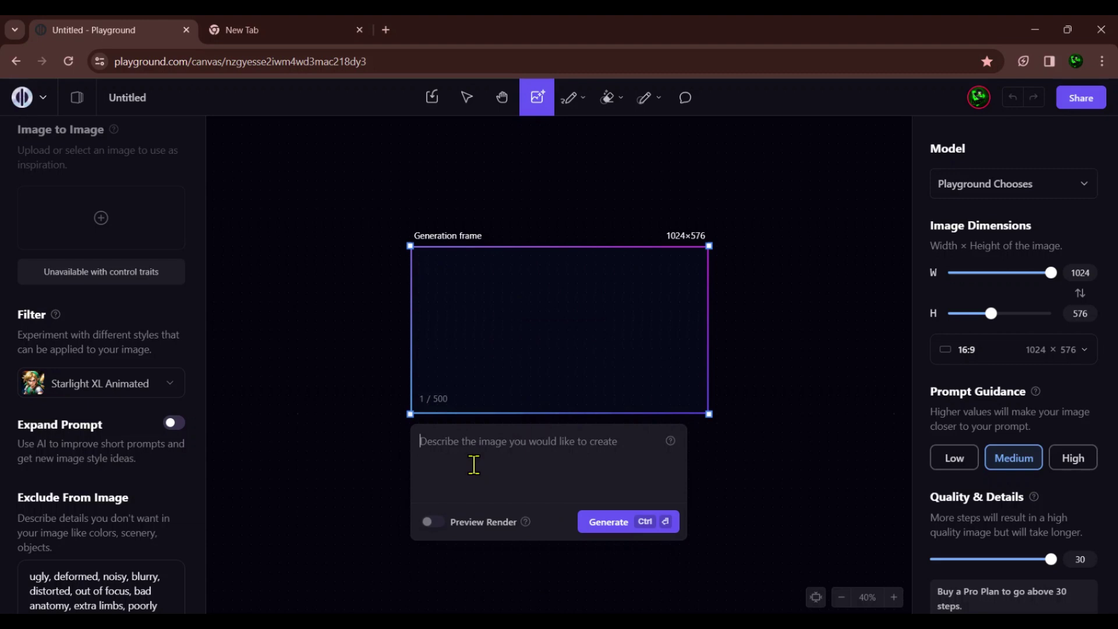
key(ctrl+v)
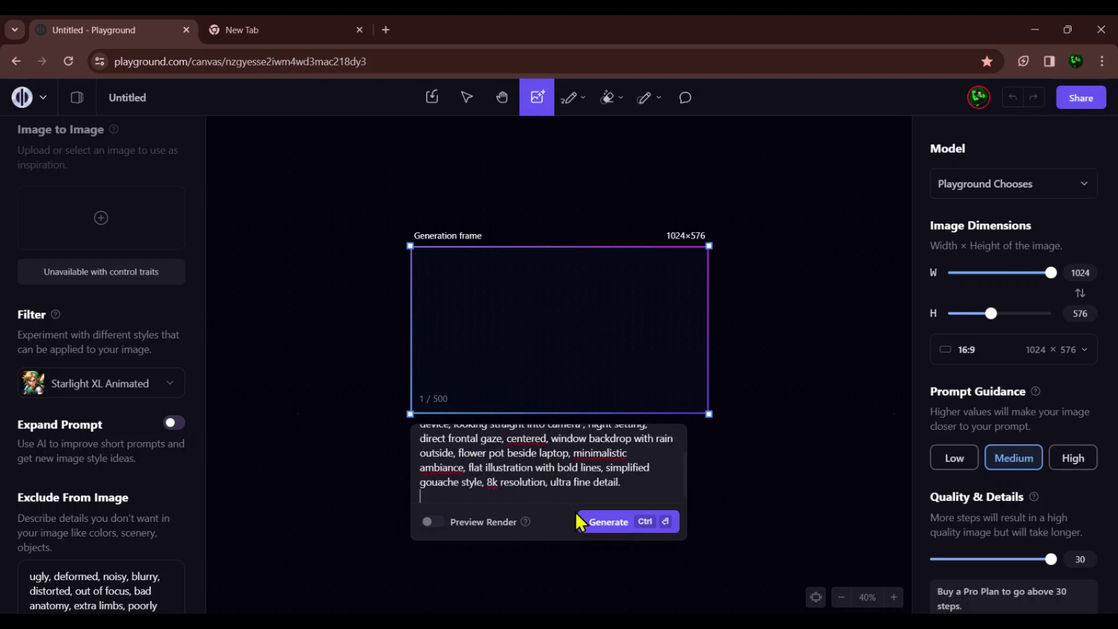
click(612, 527)
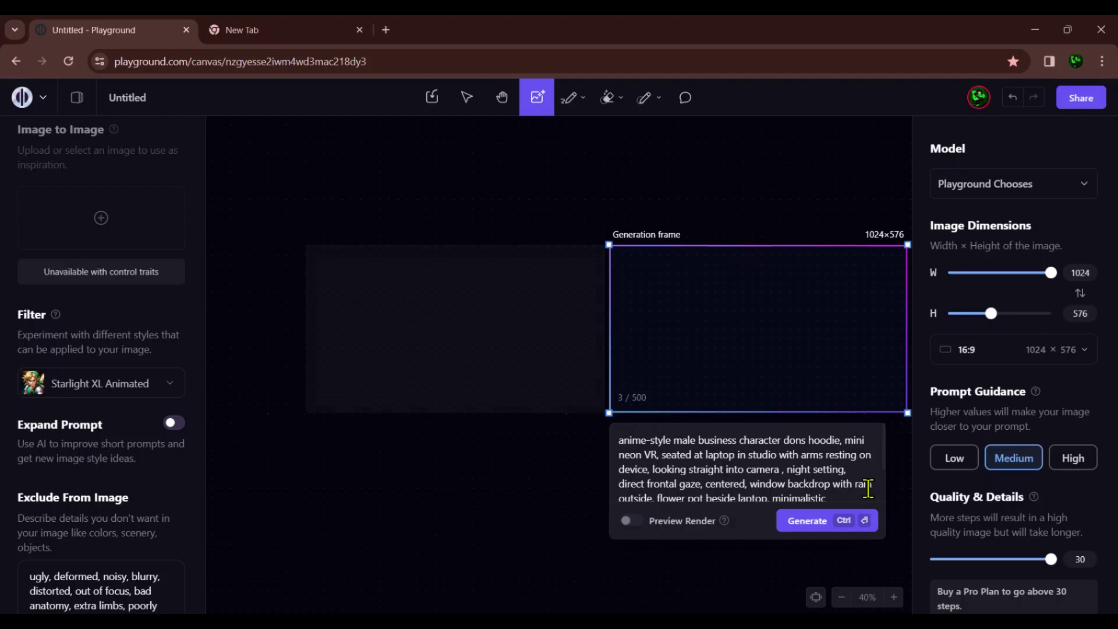
Resize the generated hoodie character image to about 1022×575.
scroll(465, 317, up, 8)
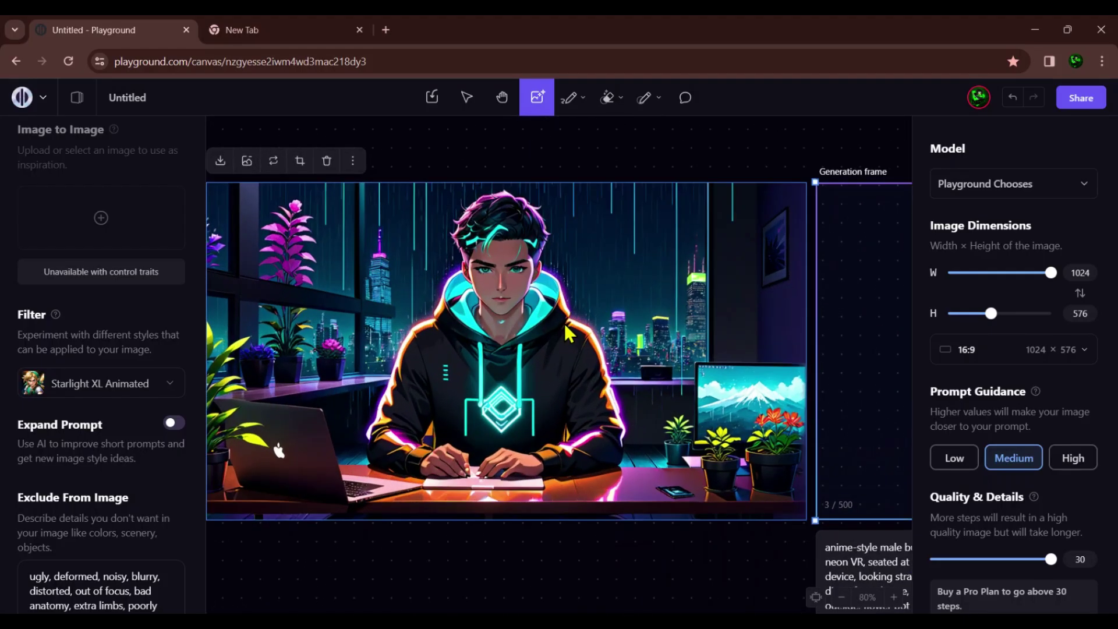
scroll(531, 323, down, 5)
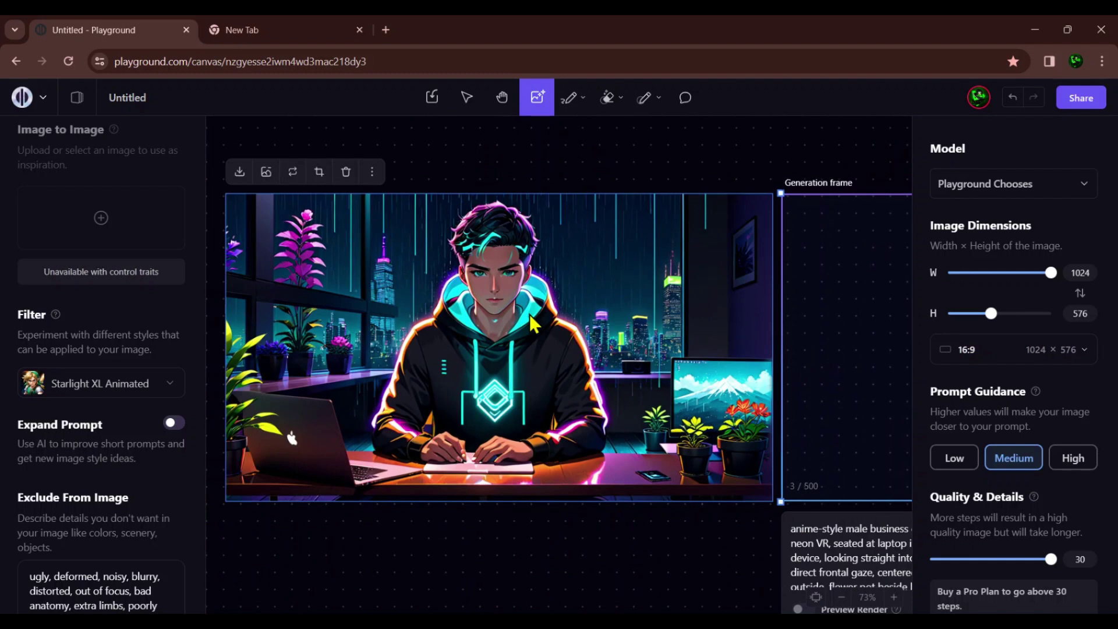
click(490, 350)
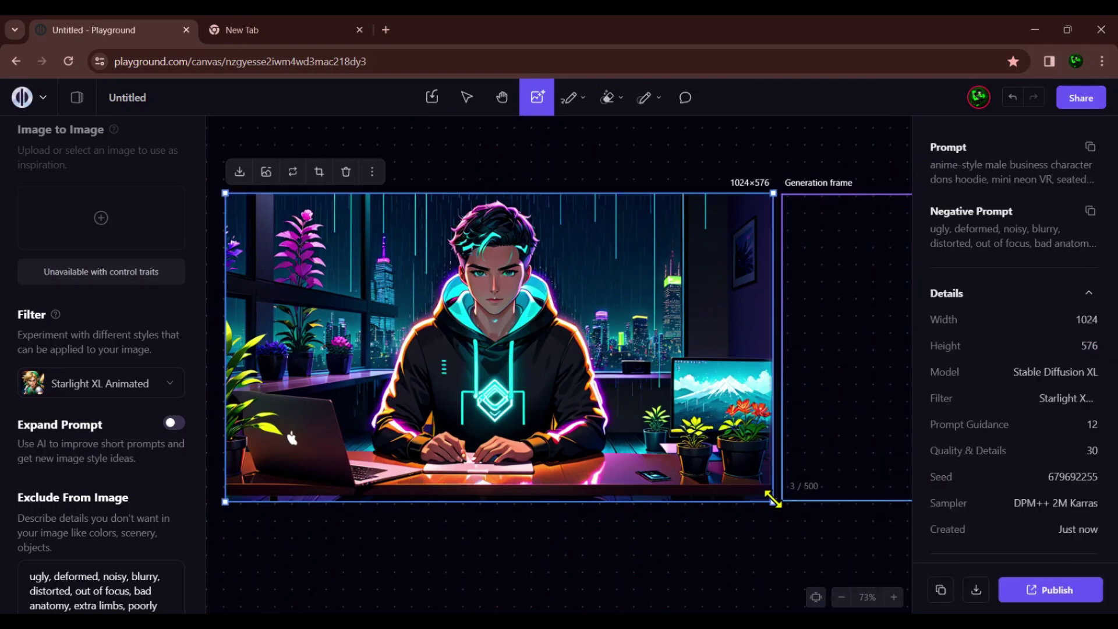
mouse_move(773, 496)
mouse_down()
mouse_move(864, 552)
mouse_move(809, 521)
mouse_move(772, 482)
mouse_up()
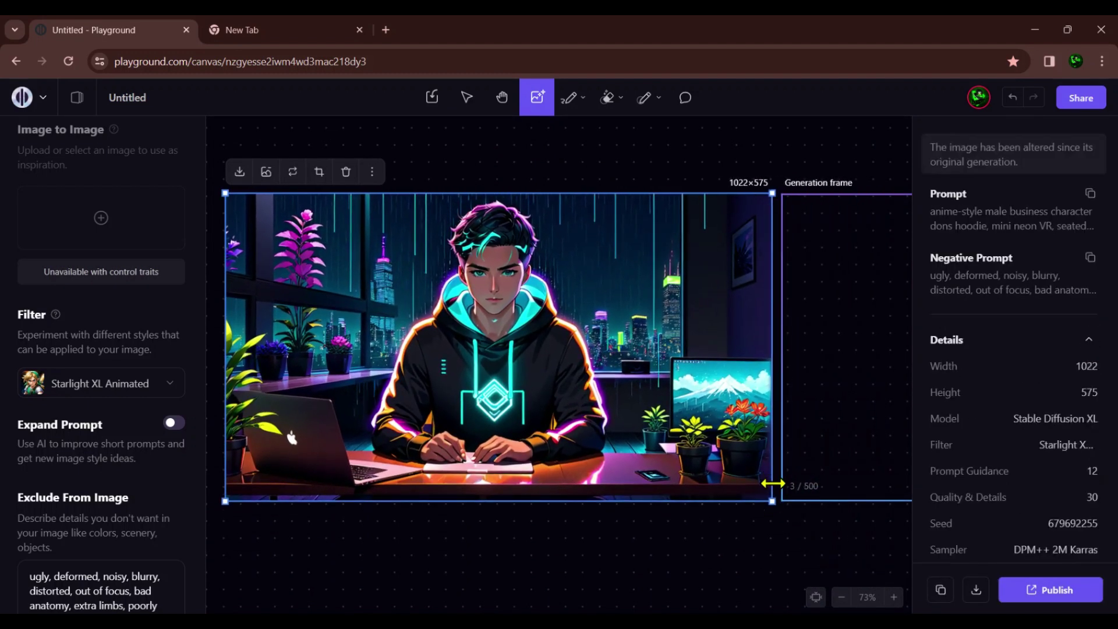
scroll(514, 320, down, 3)
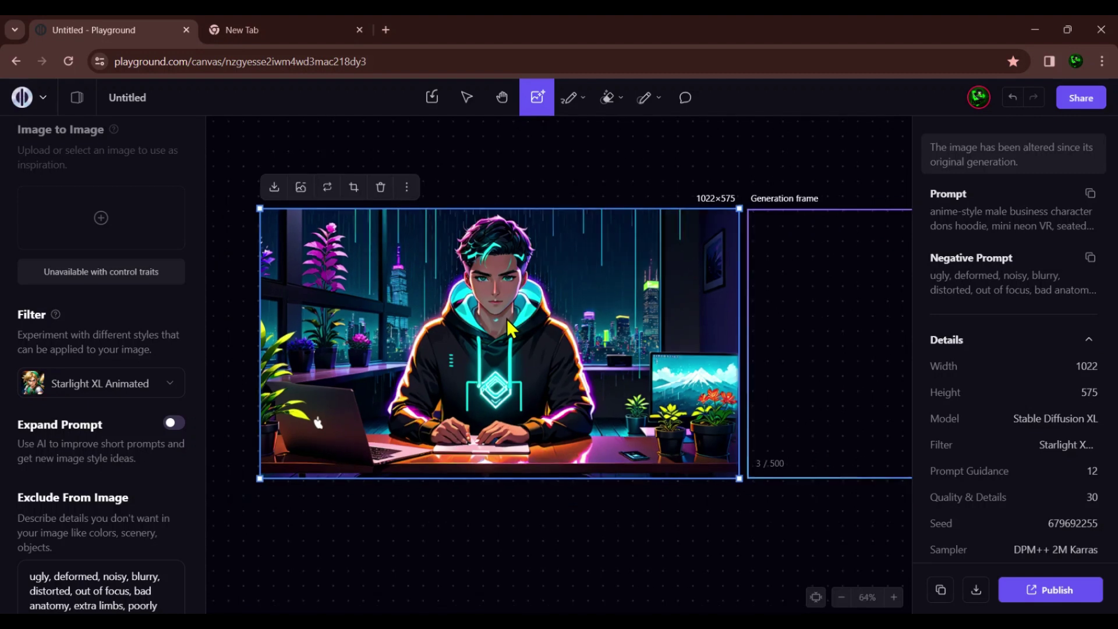
Upscale the character image 4x, download it as a PNG, and open it in Photo Viewer.
right_click(506, 319)
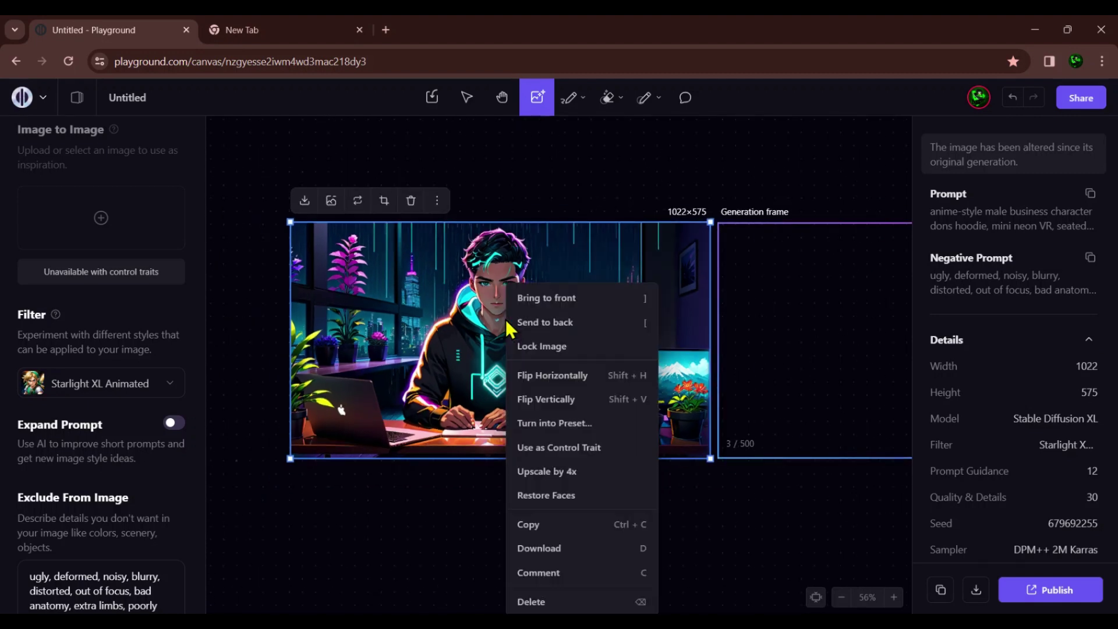
click(563, 469)
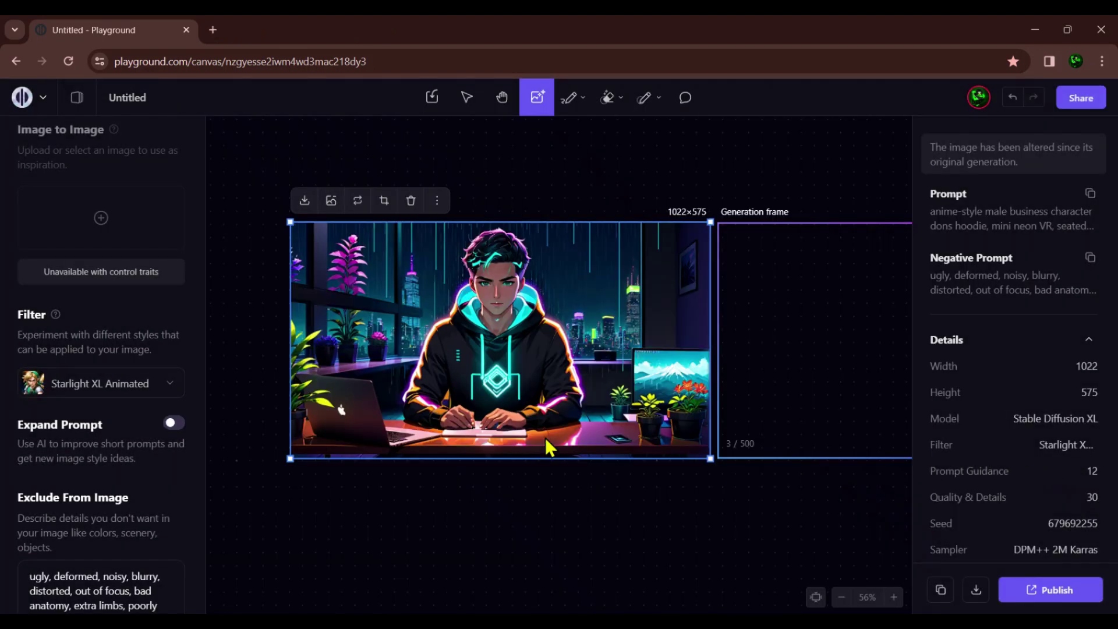
right_click(522, 367)
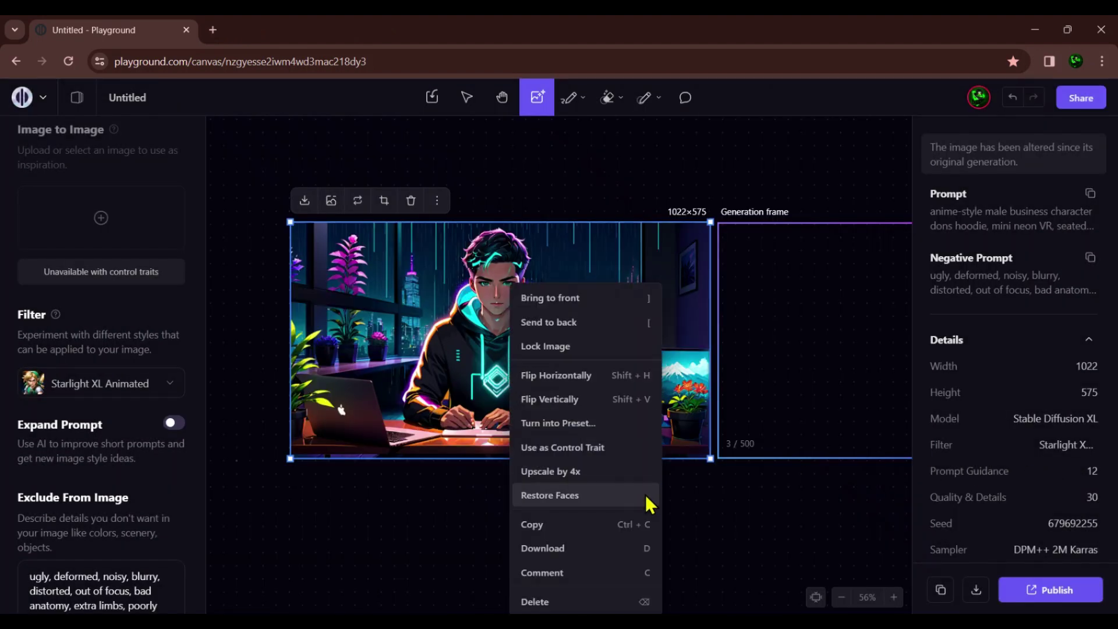
click(564, 551)
click(854, 137)
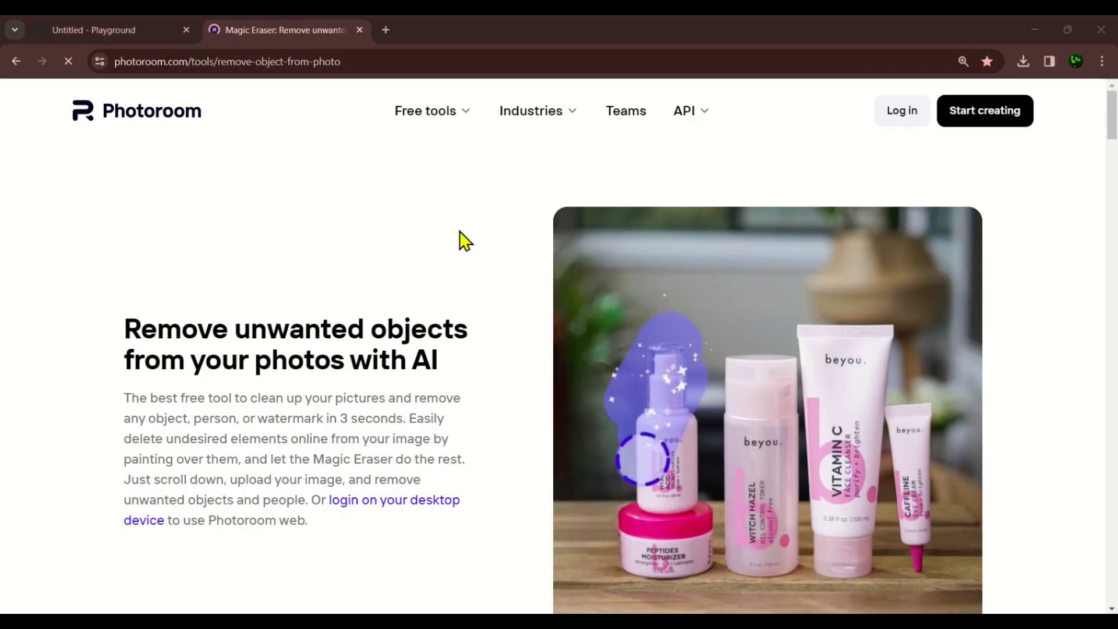
Upload the character image and erase its mouth with a smaller eraser brush.
scroll(461, 238, down, 5)
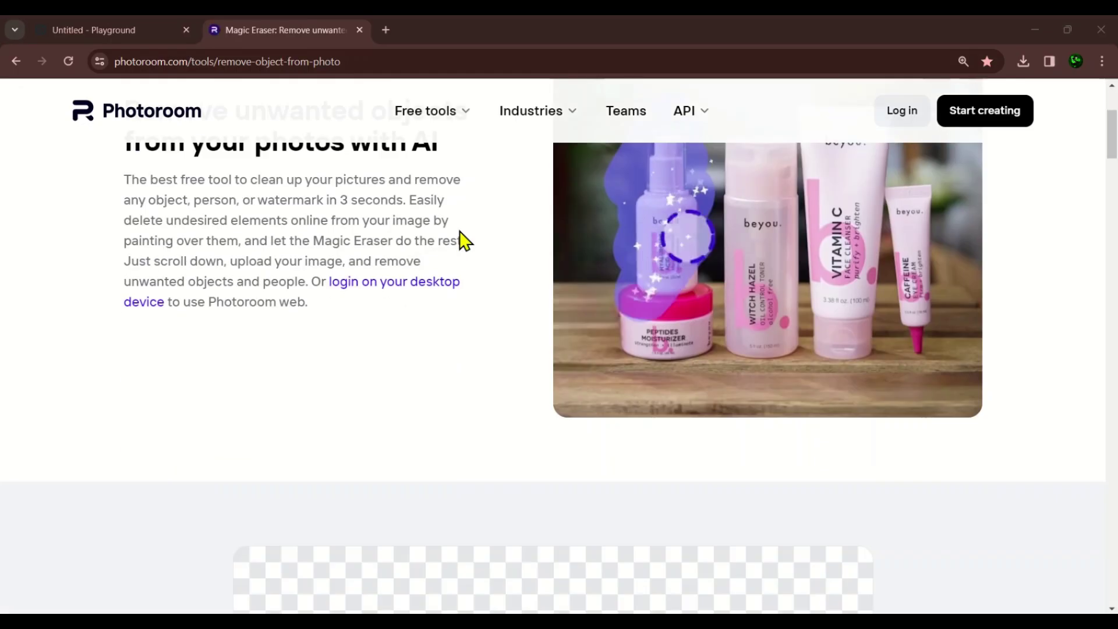
scroll(460, 232, down, 5)
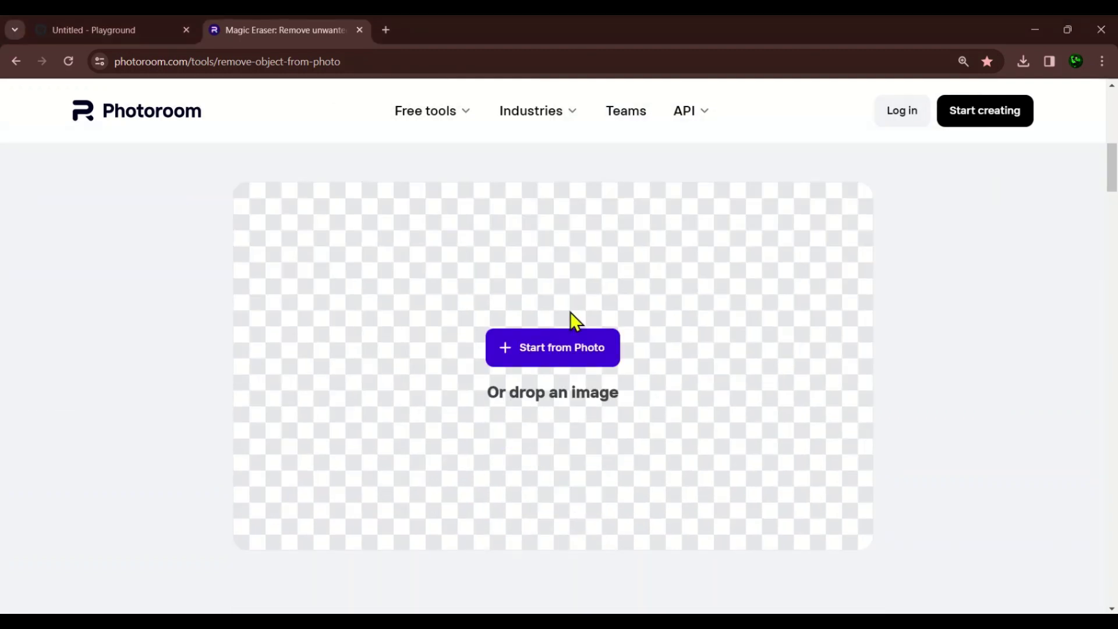
click(559, 347)
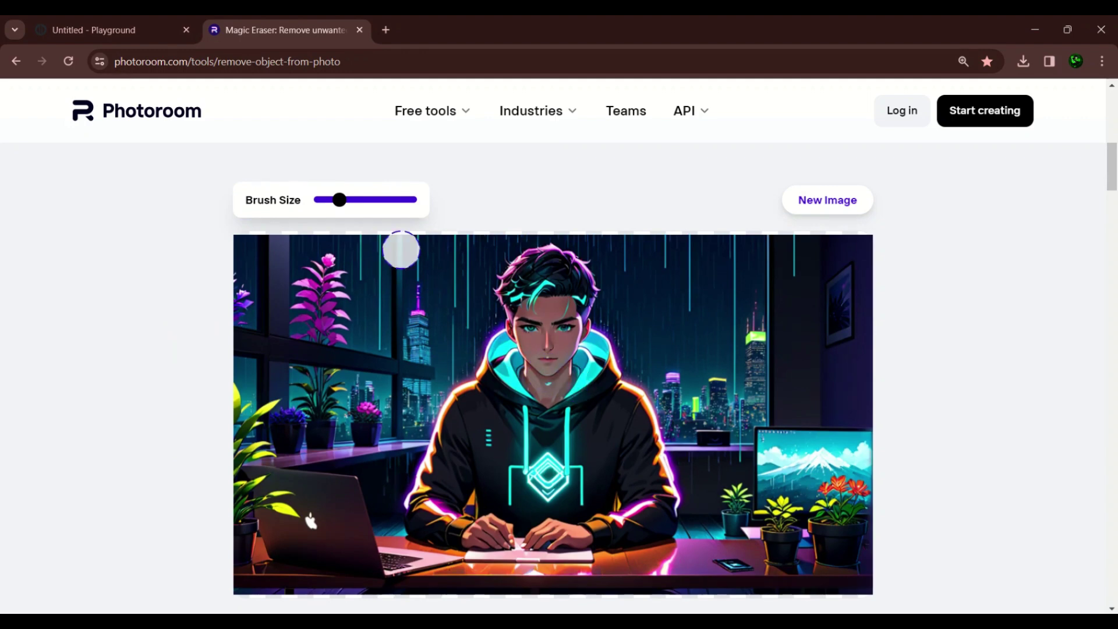
drag(341, 201, 320, 201)
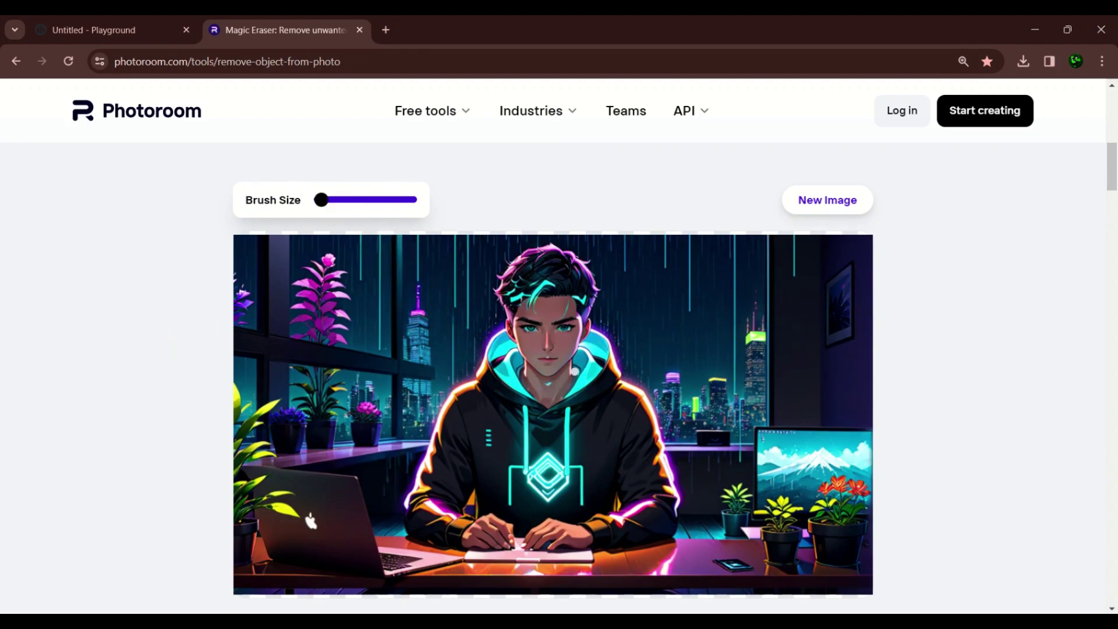
drag(540, 361, 553, 359)
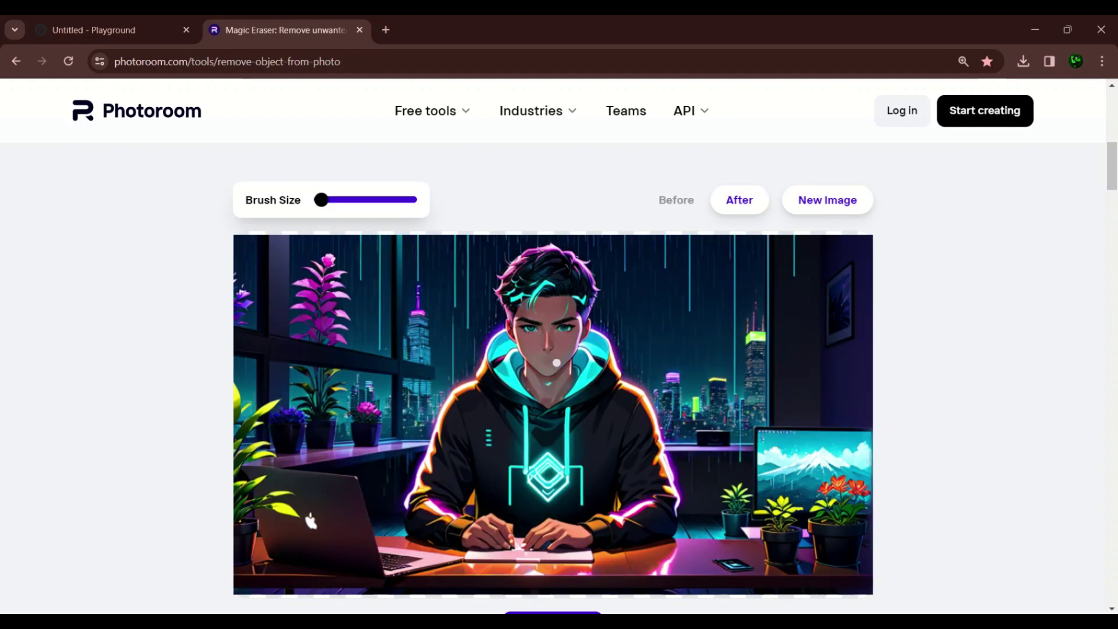
Download the mouthless image and drag it onto the CapCut timeline.
scroll(554, 365, down, 3)
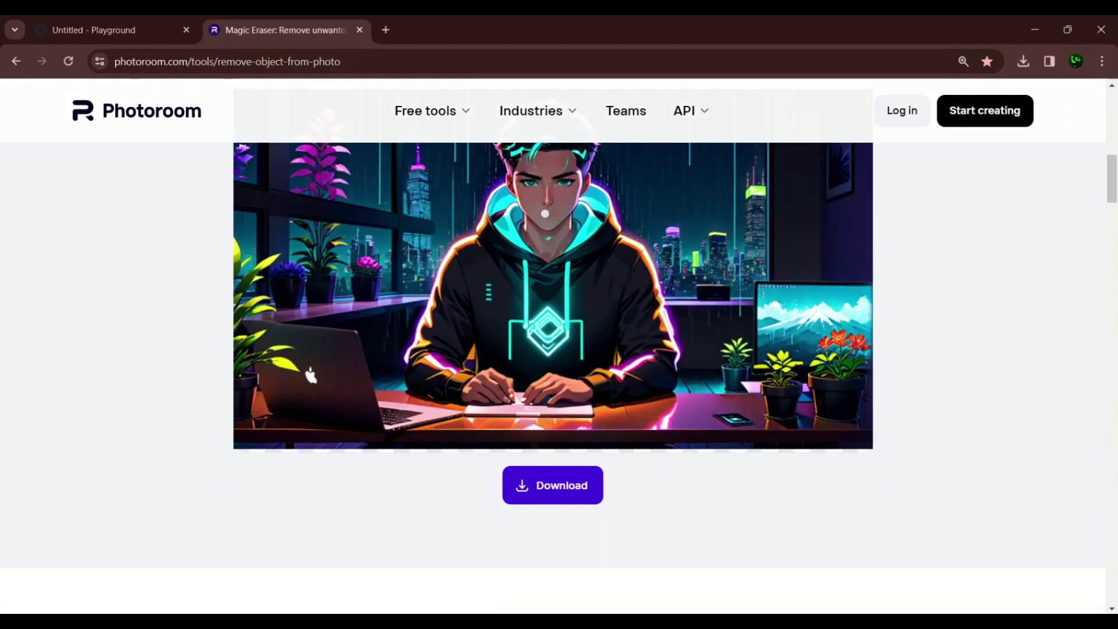
click(547, 496)
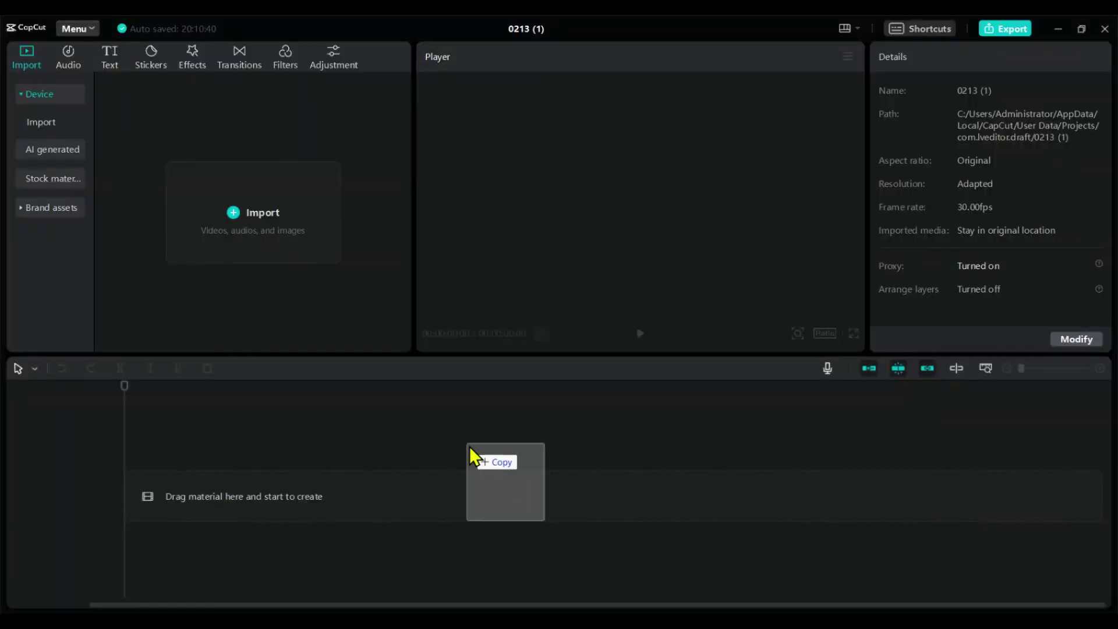
drag(469, 446, 133, 469)
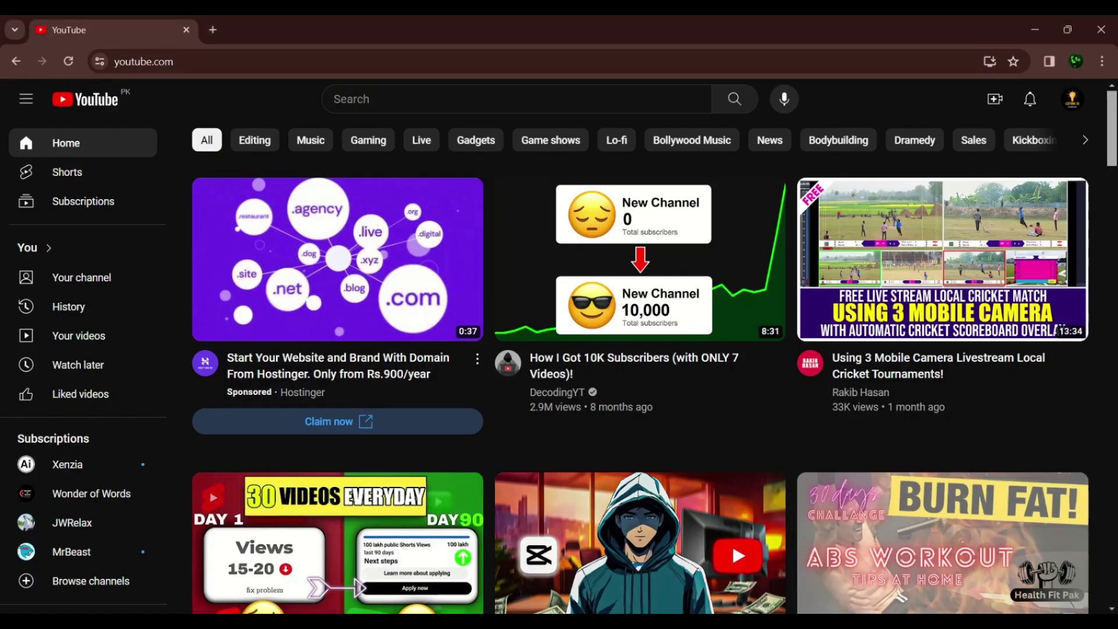
Search YouTube for 'anime mouth green screen' and open the first result.
click(369, 99)
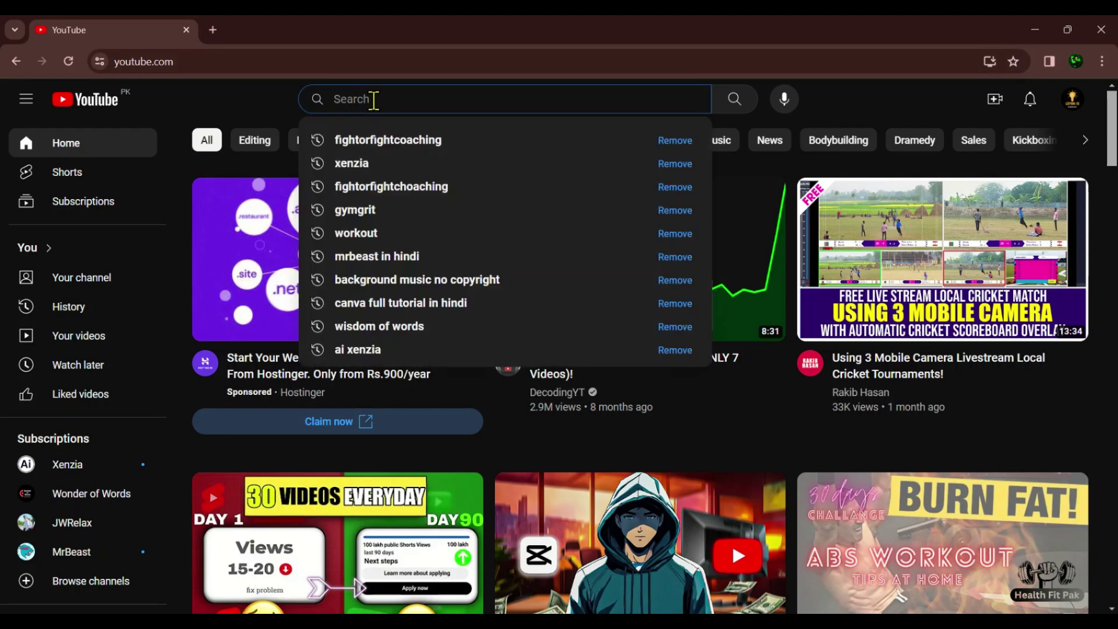
text(anime mouth green screen)
key(Return)
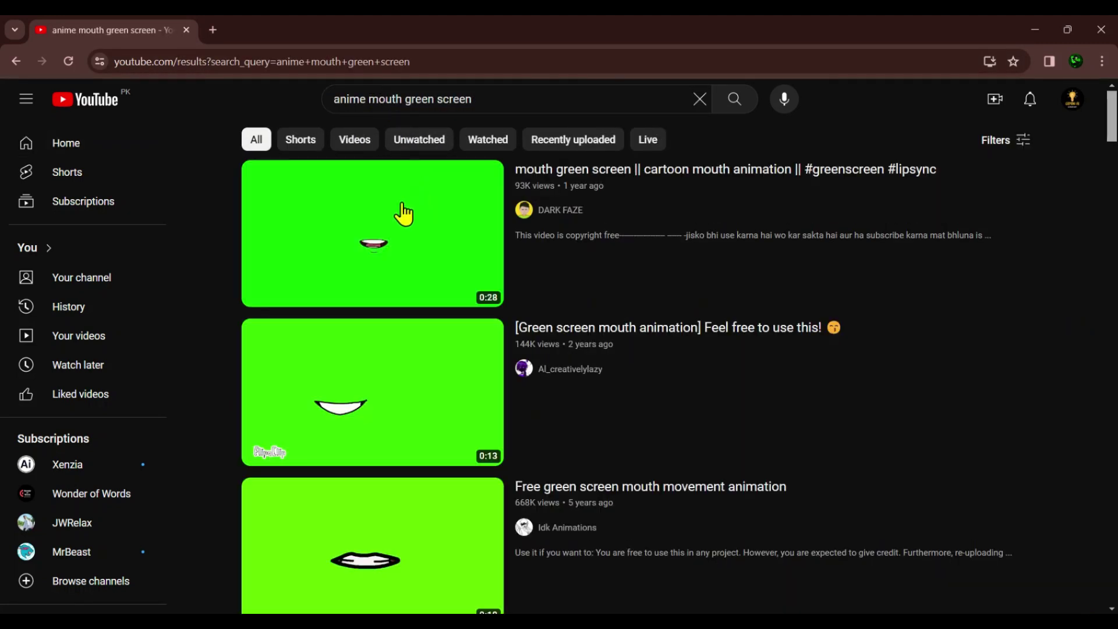
click(379, 243)
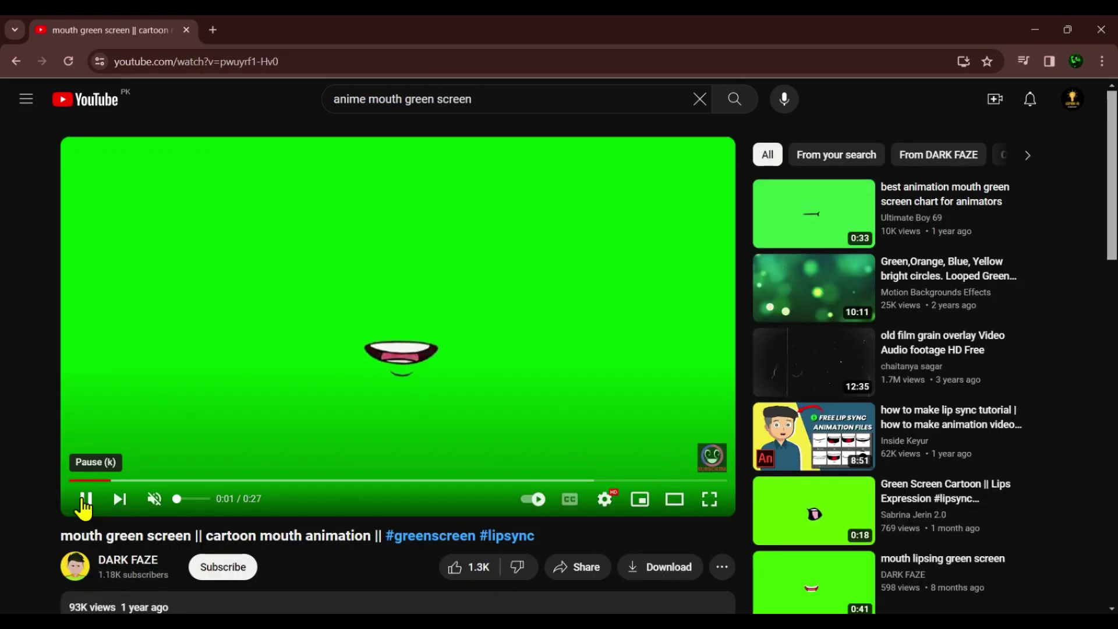
Pause the video and download it in 720p HD with IDM.
click(84, 501)
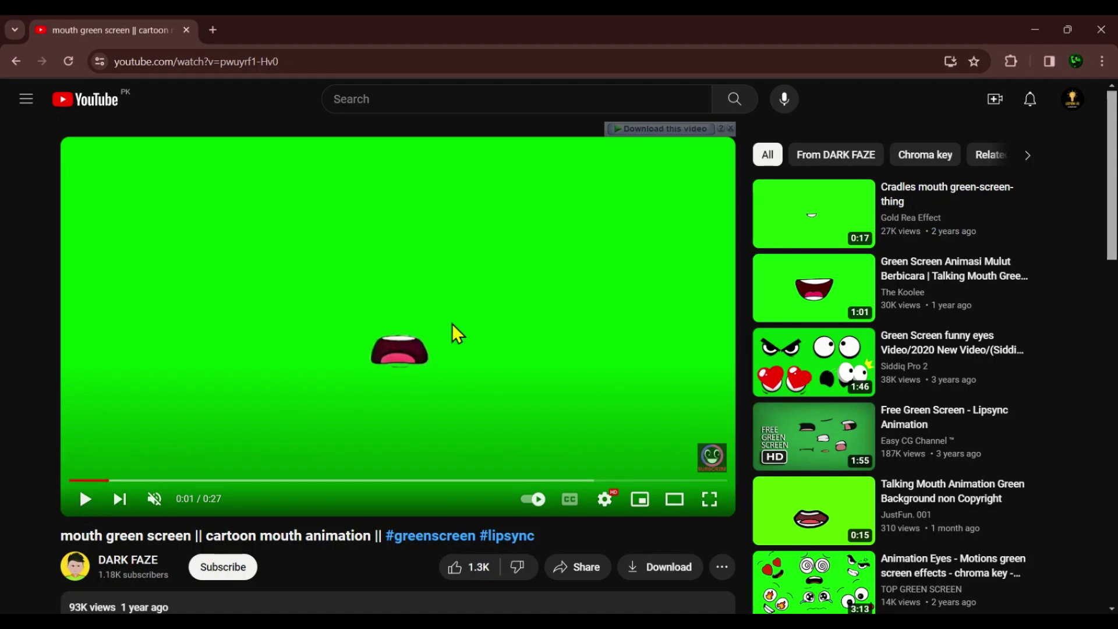
click(676, 129)
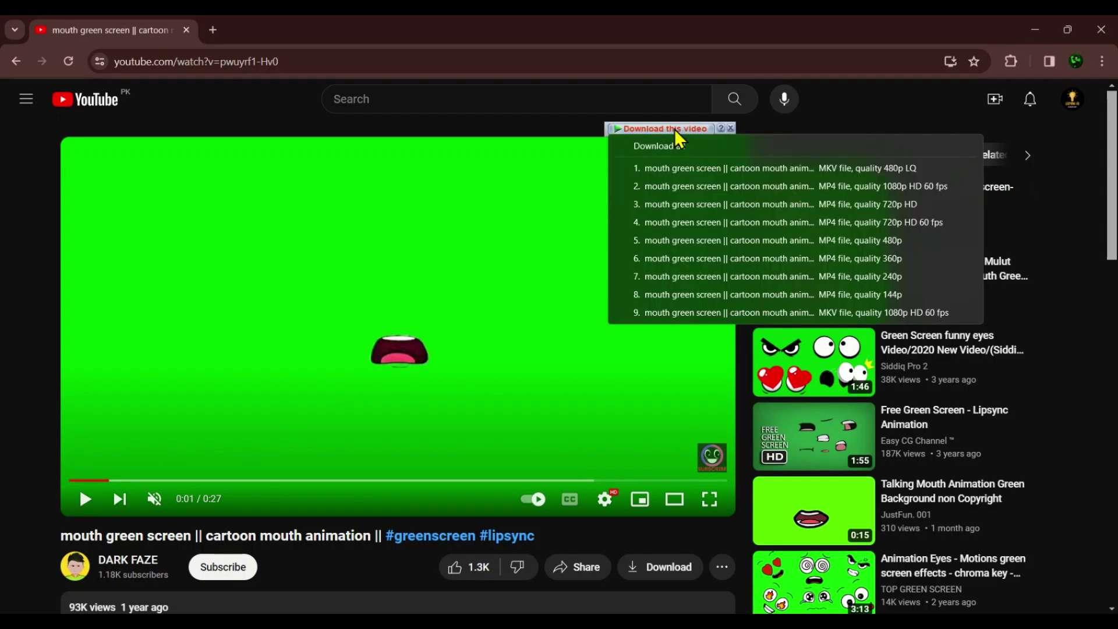
click(712, 205)
drag(387, 251, 618, 599)
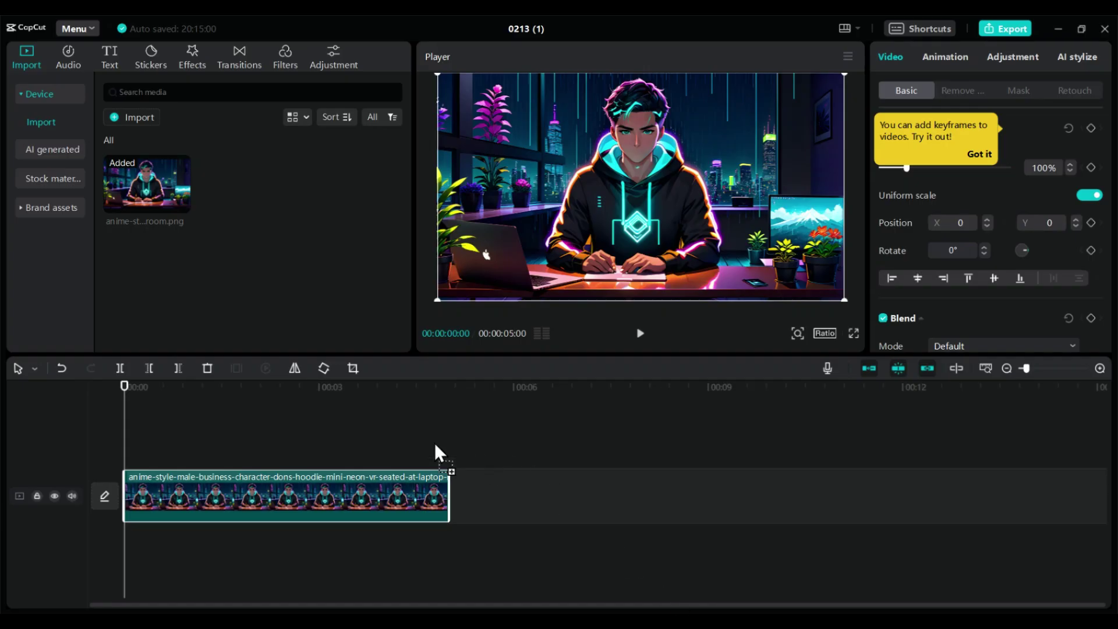
Place the mouth clip on a track above the character image and select it.
drag(298, 444, 289, 447)
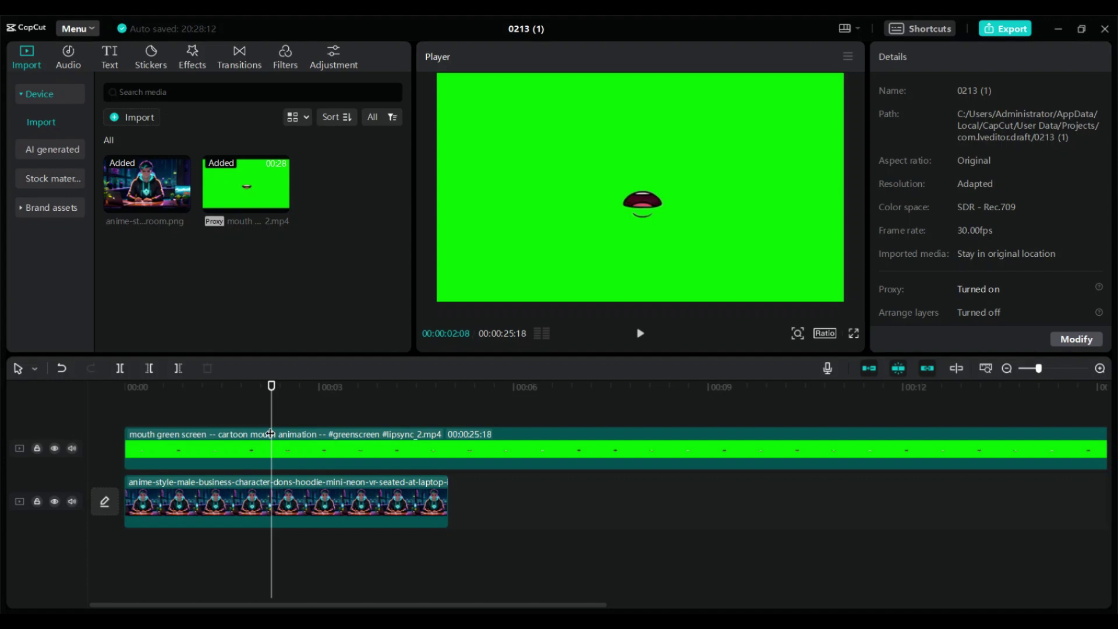
drag(271, 434, 268, 431)
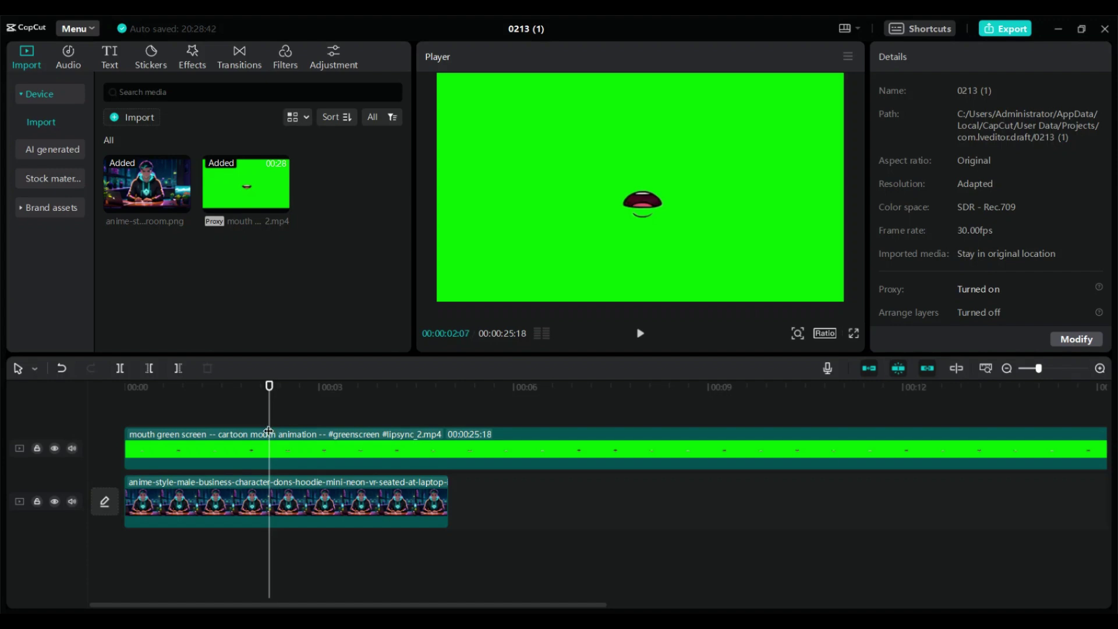
click(297, 447)
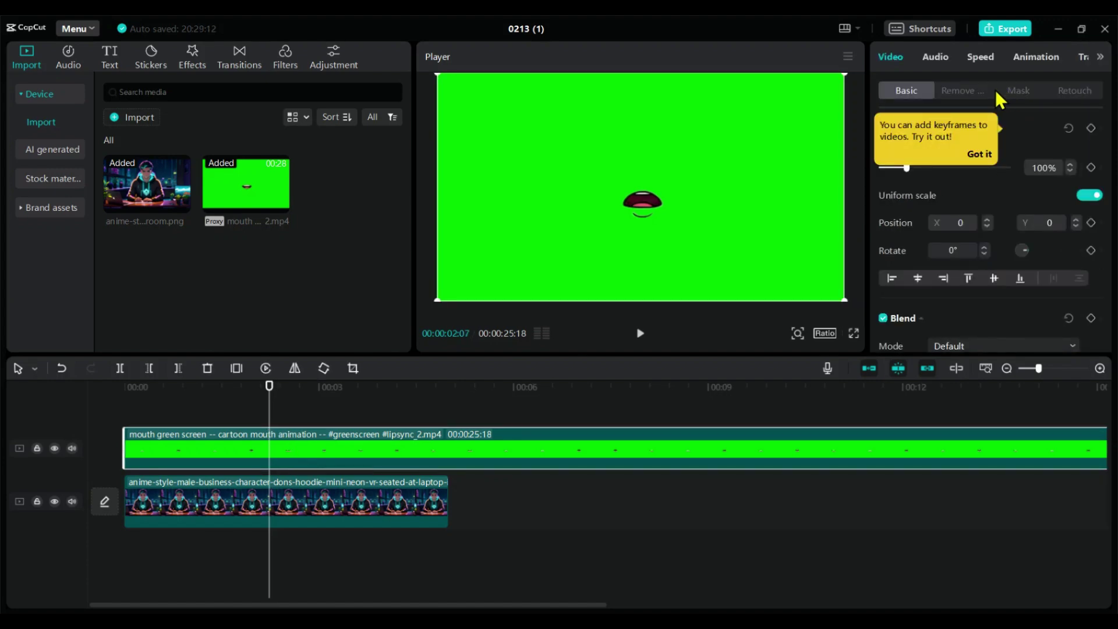
Chroma-key out the sampled green, with Intensity and Shadow both at 100.
click(961, 92)
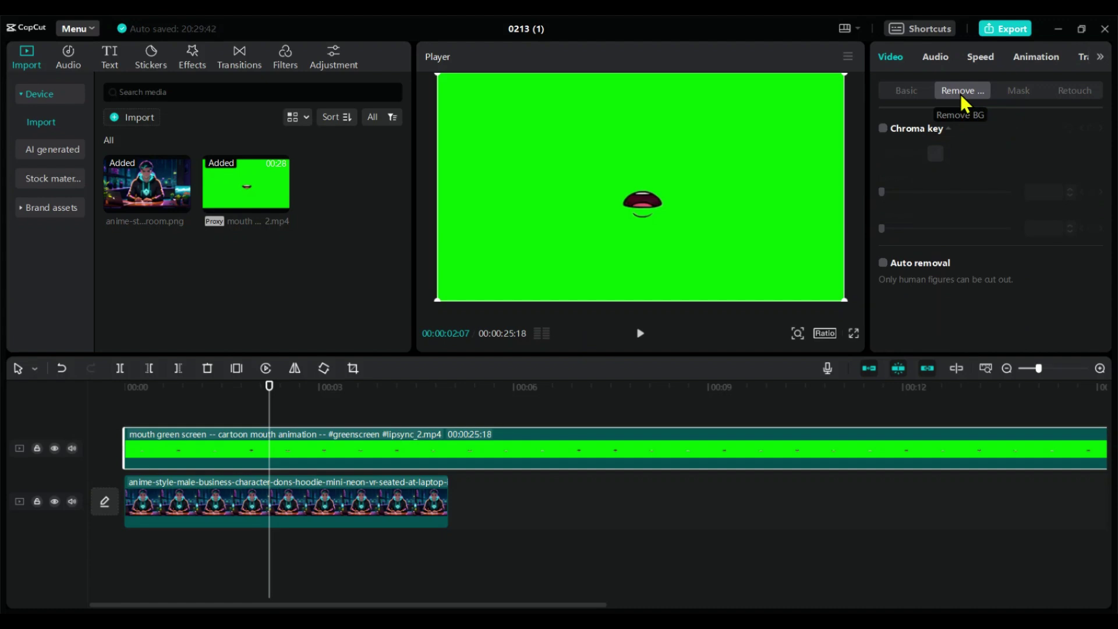
click(883, 128)
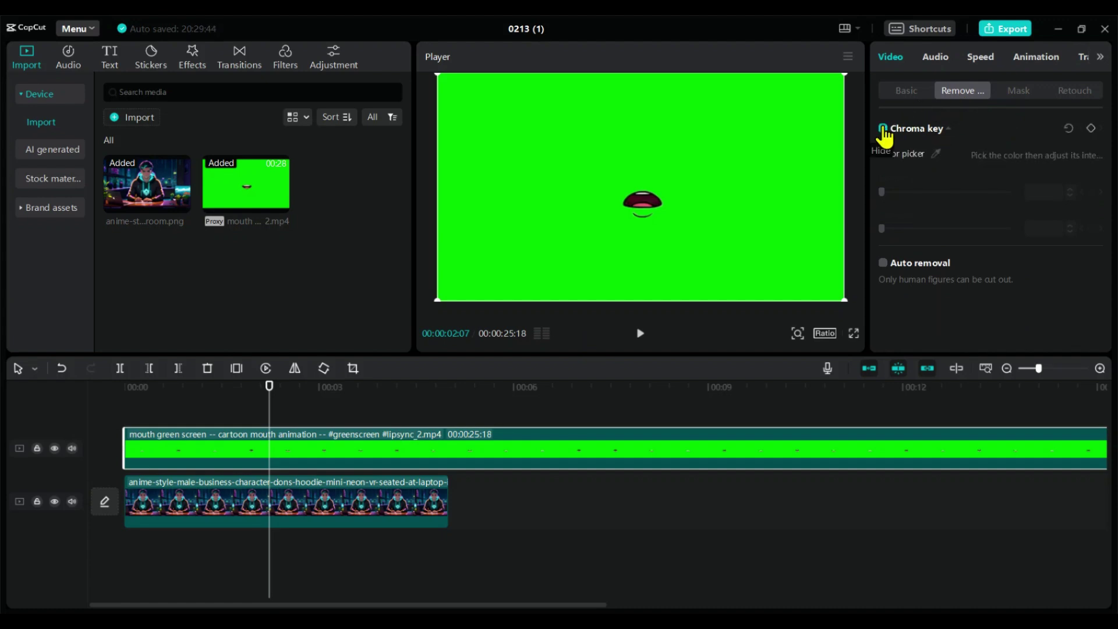
click(935, 154)
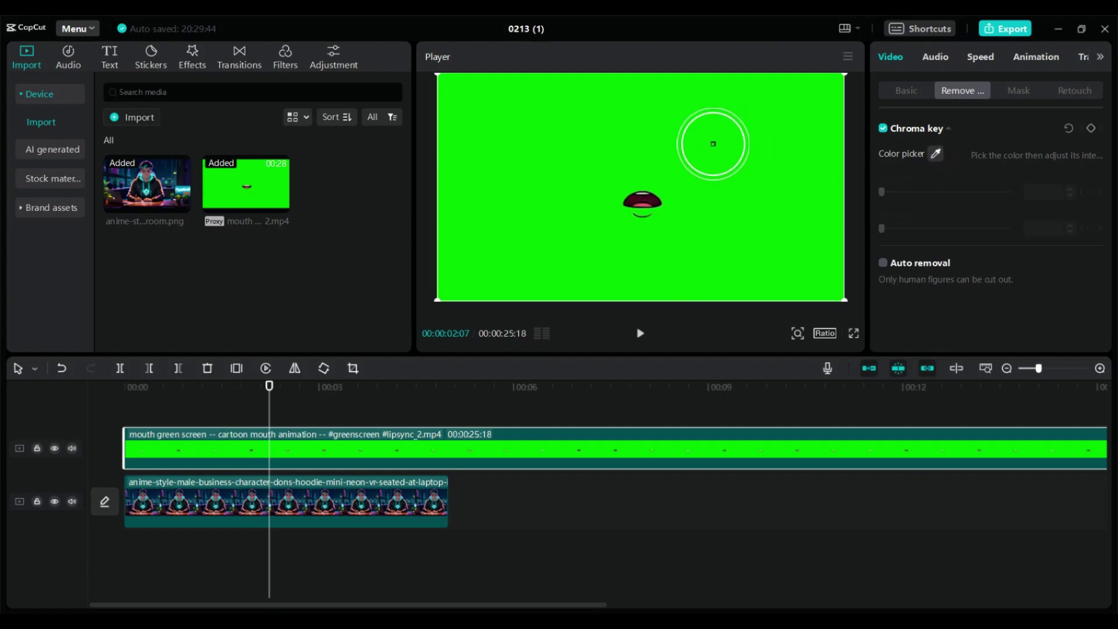
click(713, 144)
click(889, 192)
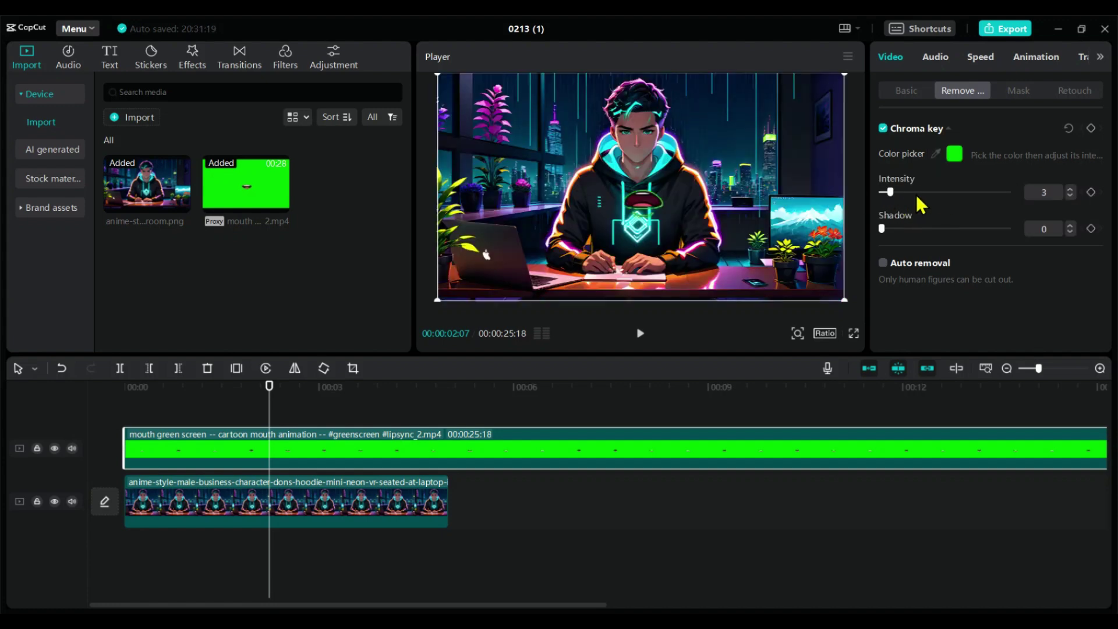
drag(916, 196, 1007, 192)
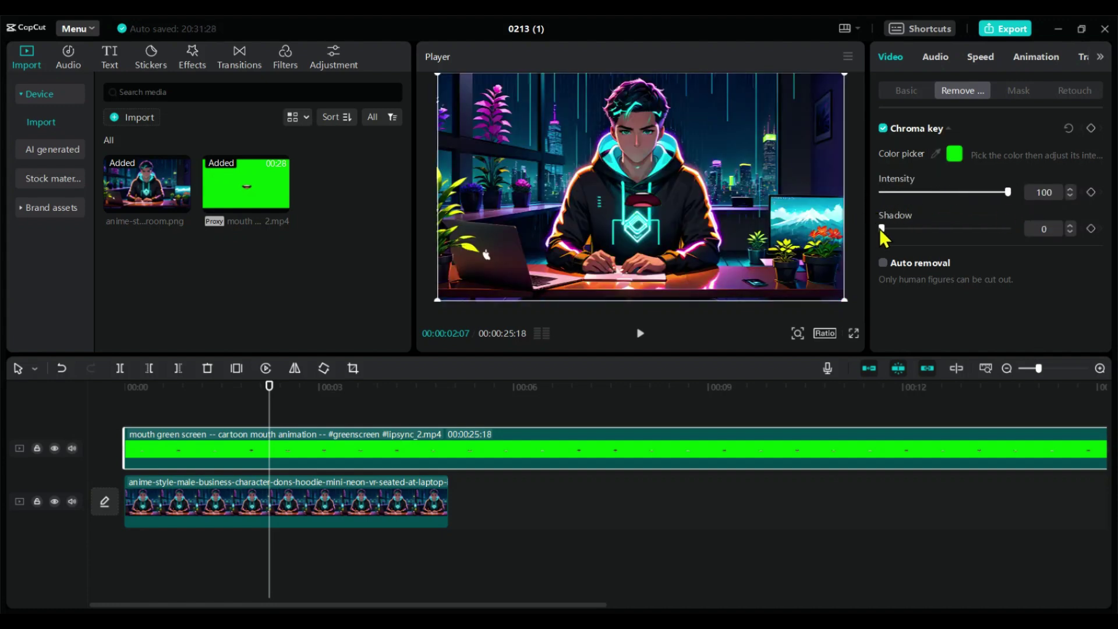
drag(881, 229, 1001, 228)
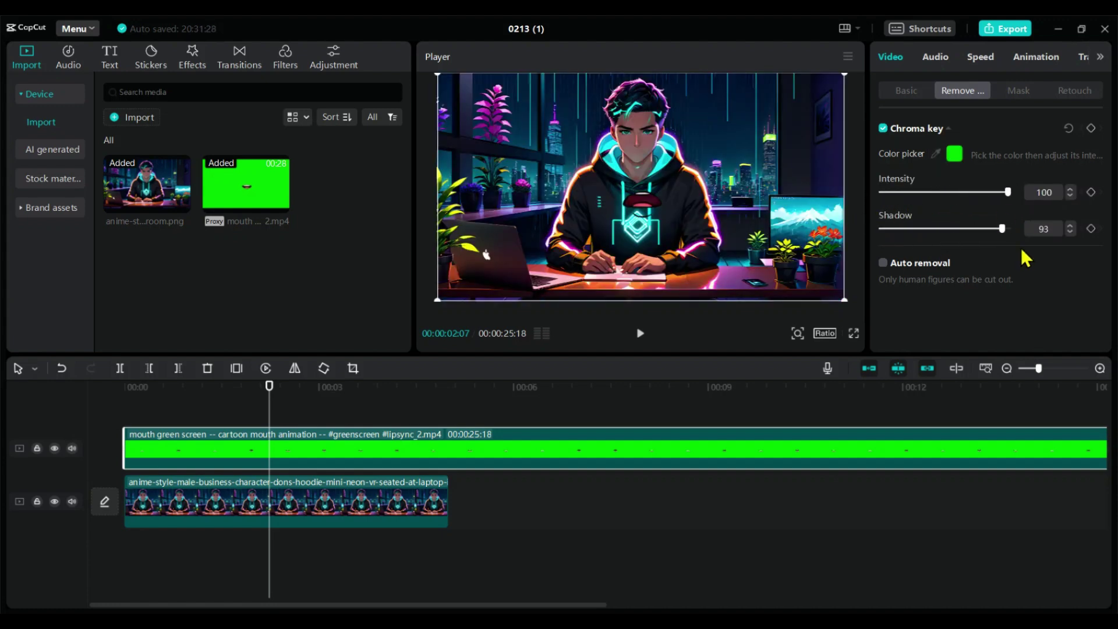
click(901, 89)
Shrink the mouth overlay and move it up onto the character's face.
click(979, 155)
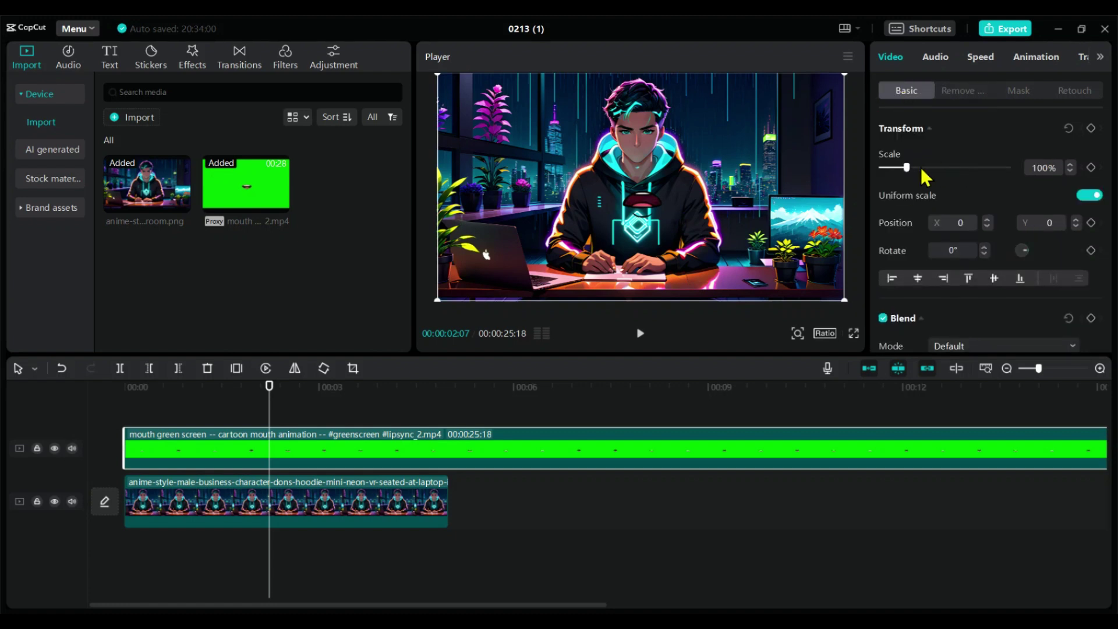
drag(907, 169, 892, 167)
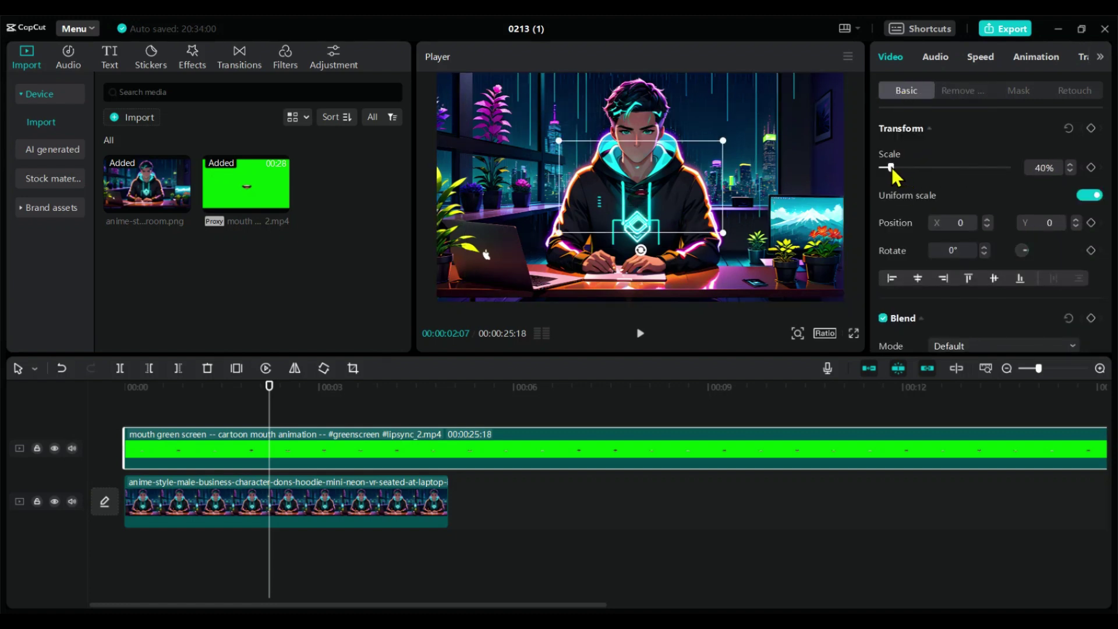
drag(645, 189, 643, 157)
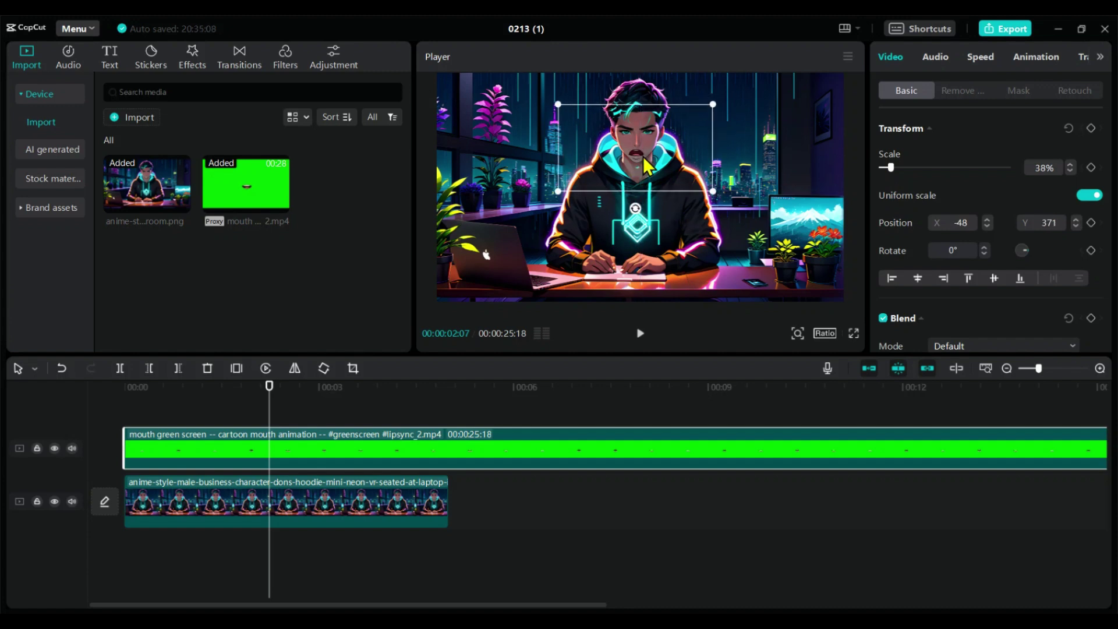
click(1070, 172)
click(1070, 172)
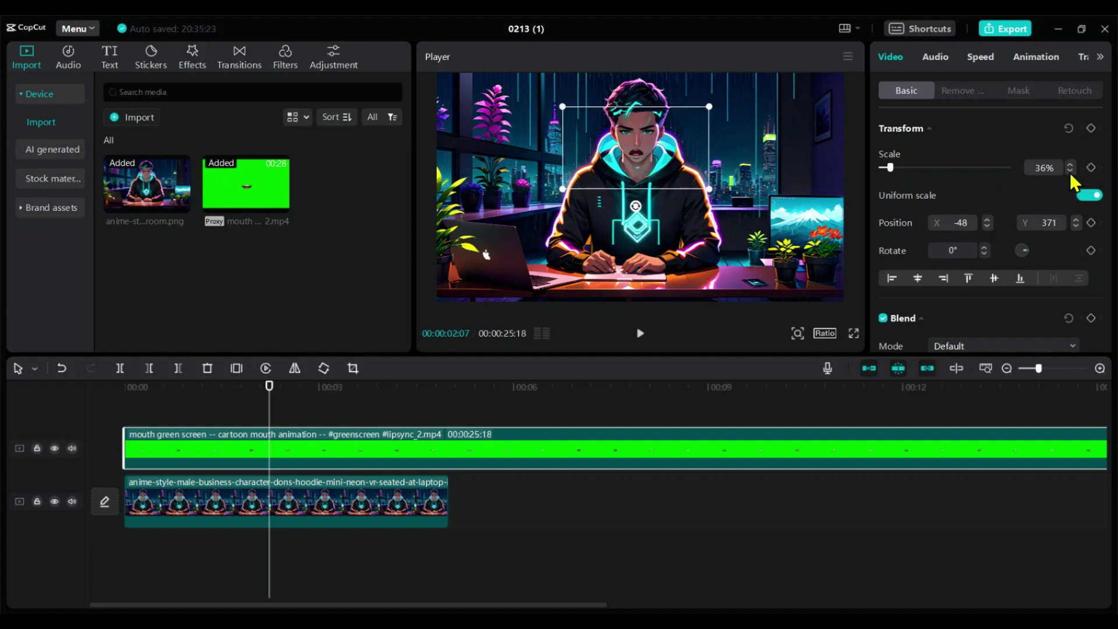
click(1070, 172)
click(1070, 172)
click(1070, 172)
click(1070, 173)
click(1070, 172)
click(1070, 173)
click(1070, 172)
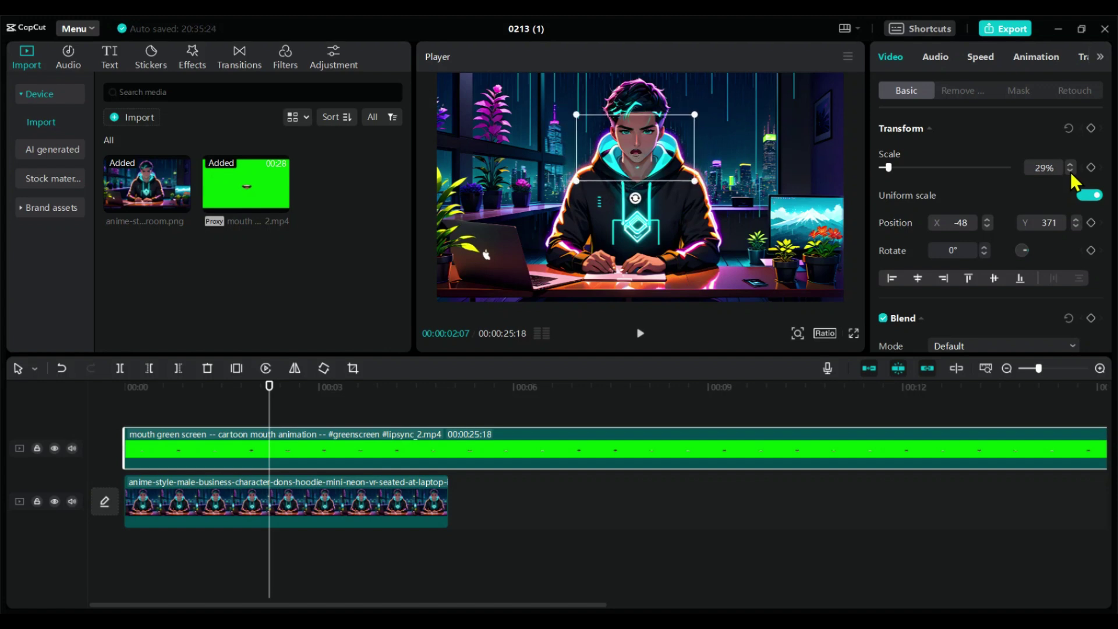
click(1070, 172)
drag(641, 158, 644, 158)
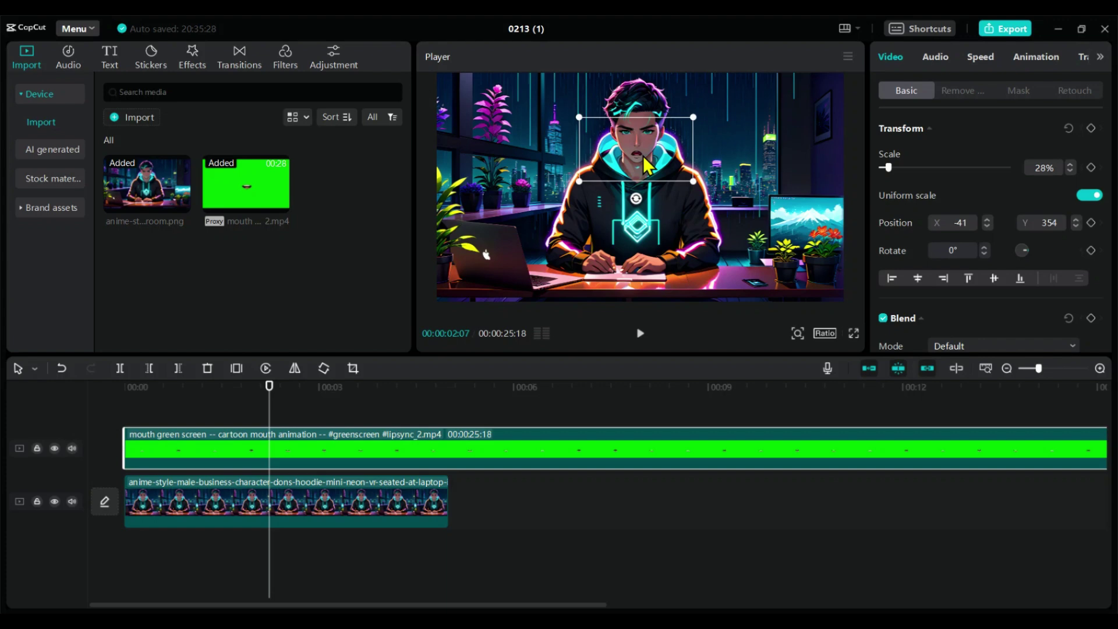
Align the mouth onto the character's lips and set its scale to 30%.
scroll(644, 155, up, 2)
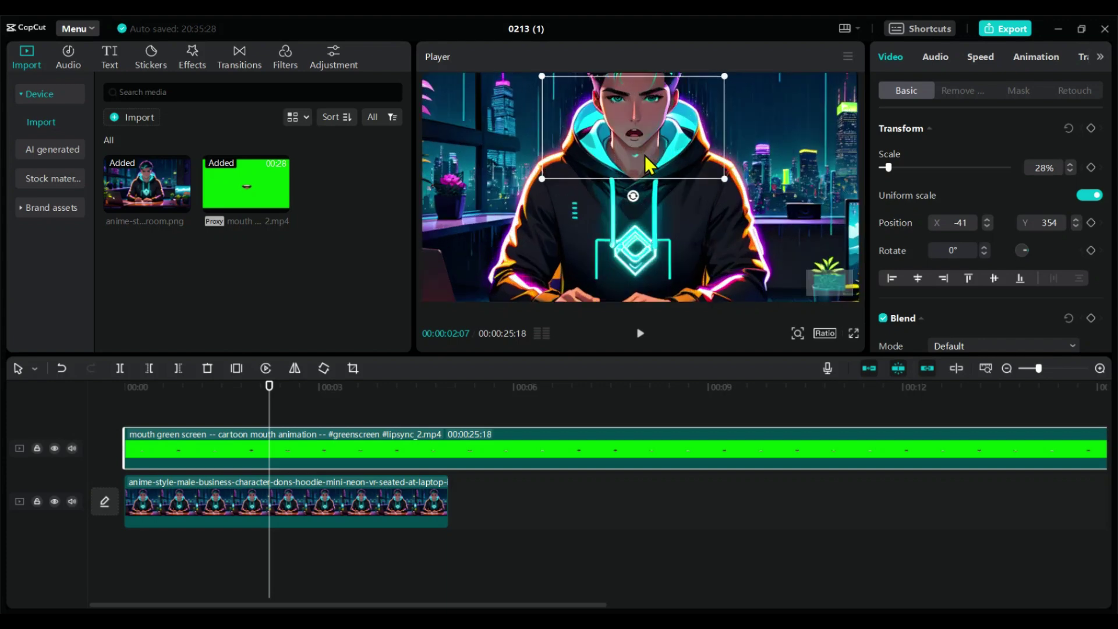
scroll(644, 156, up, 2)
scroll(680, 120, up, 2)
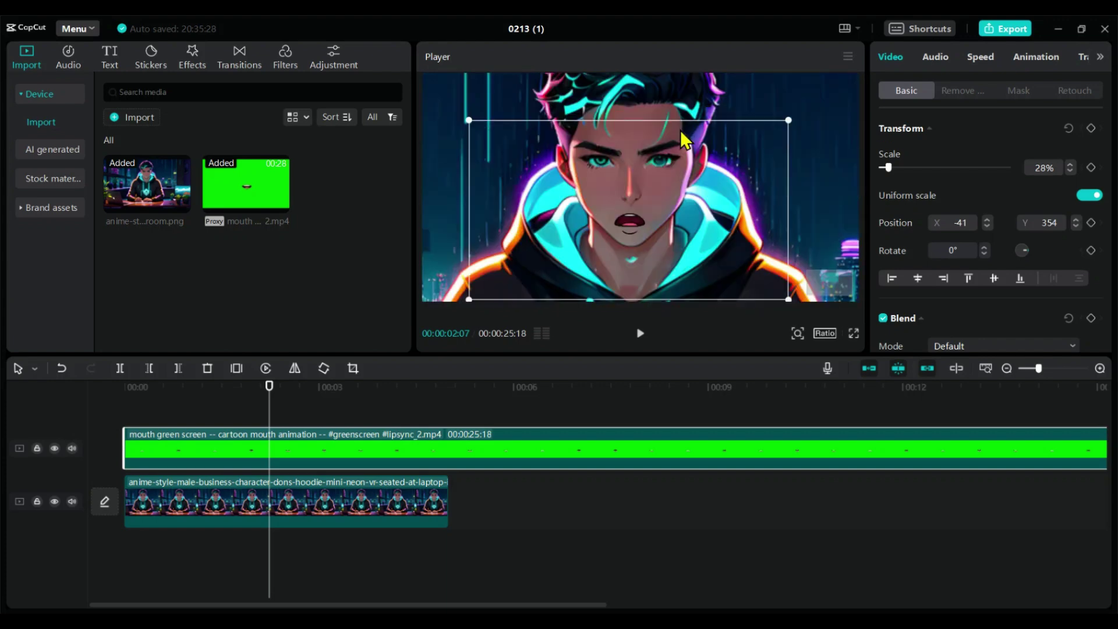
scroll(651, 239, down, 1)
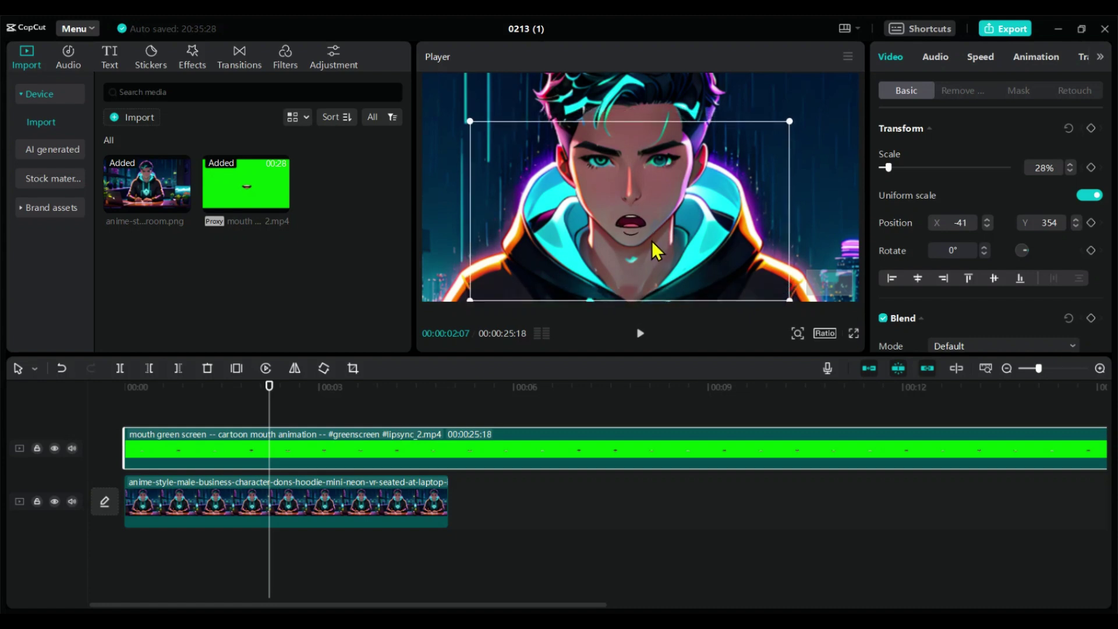
drag(653, 238, 658, 241)
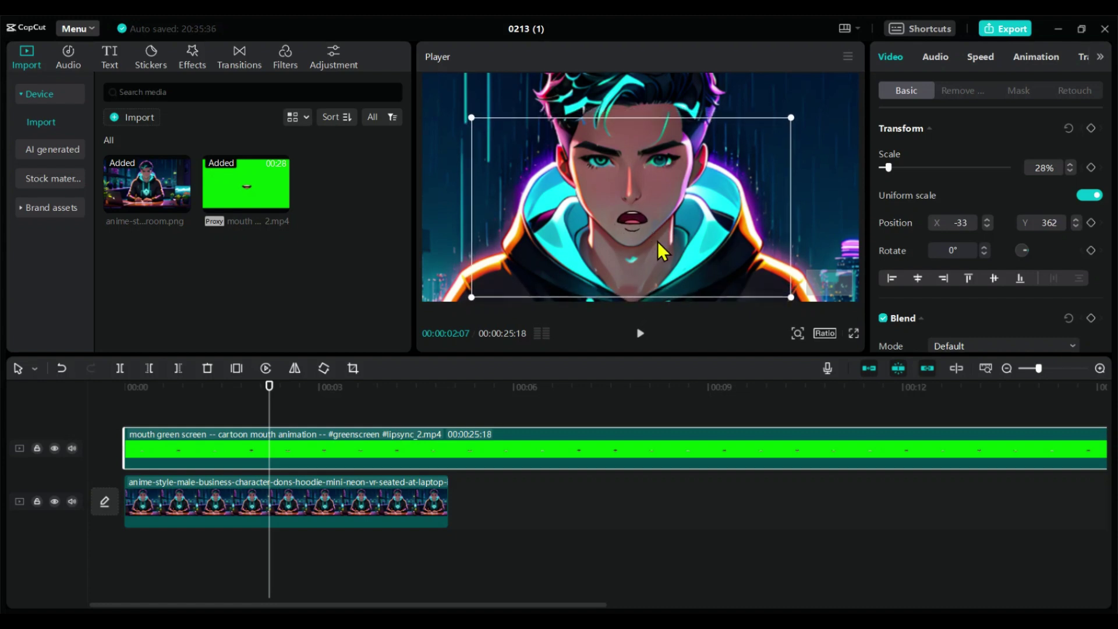
click(1071, 165)
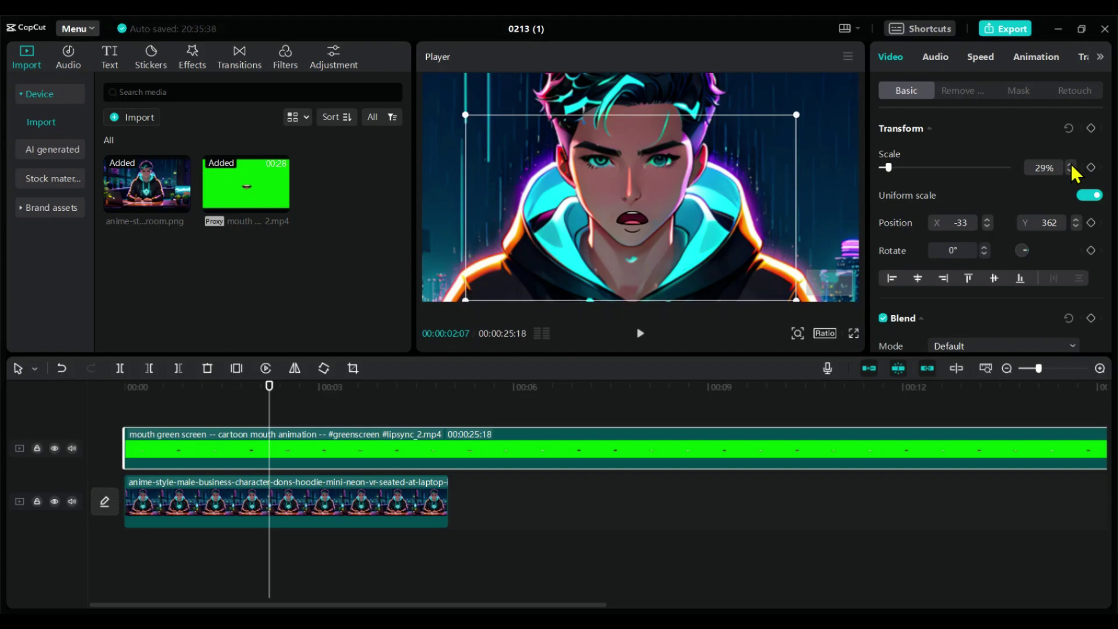
click(1071, 164)
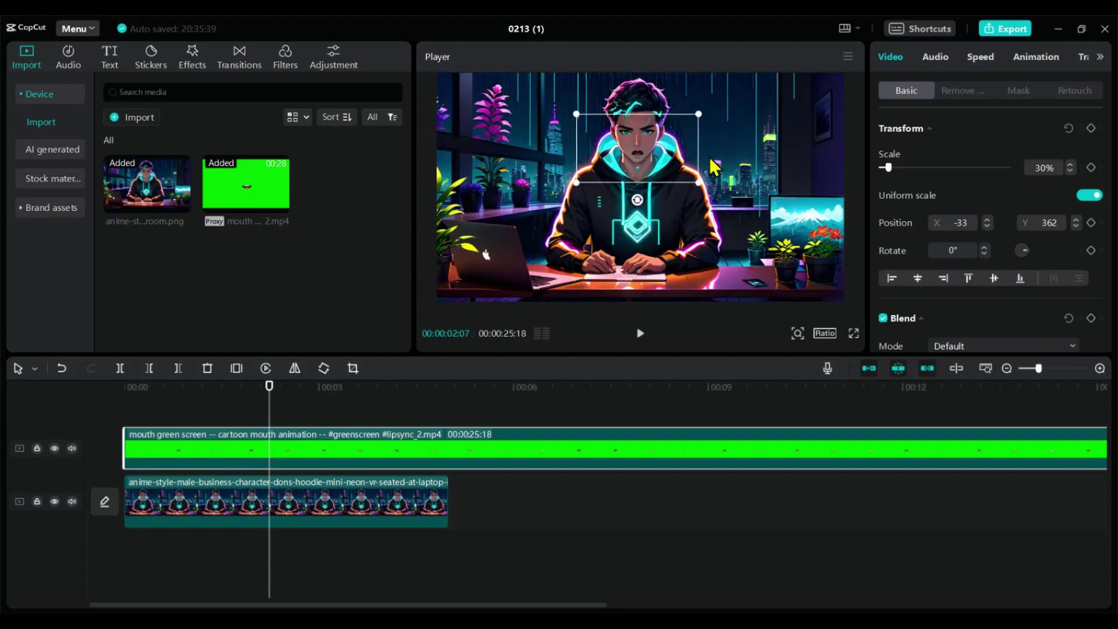
Set the video's aspect ratio to 16:9.
click(822, 338)
click(858, 388)
click(143, 440)
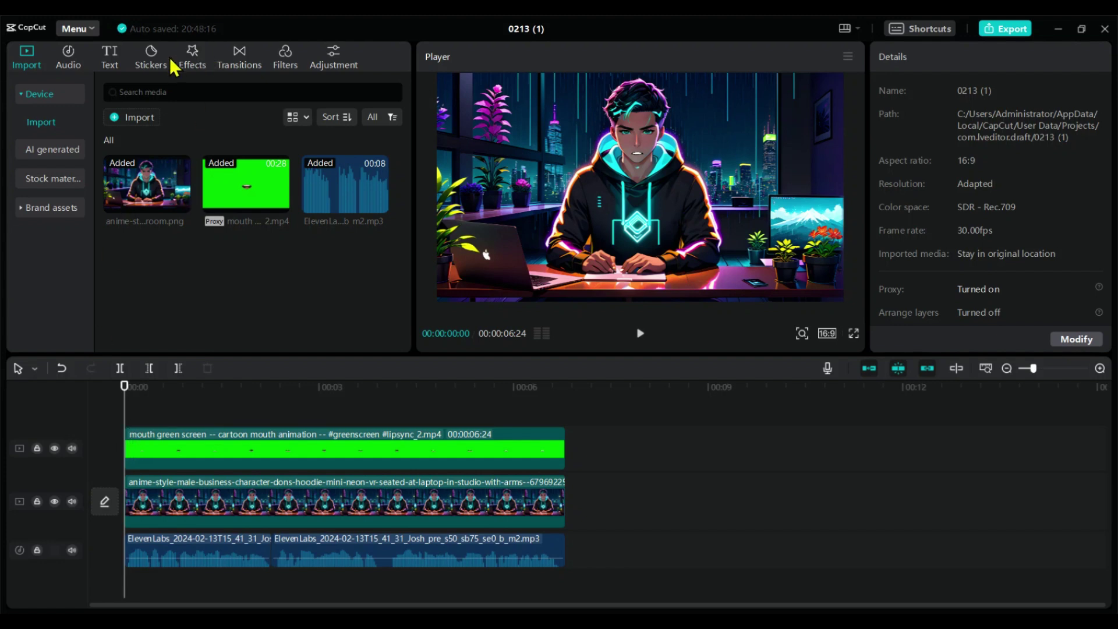
Add the Face Glitch body effect and preview it from the start.
click(186, 58)
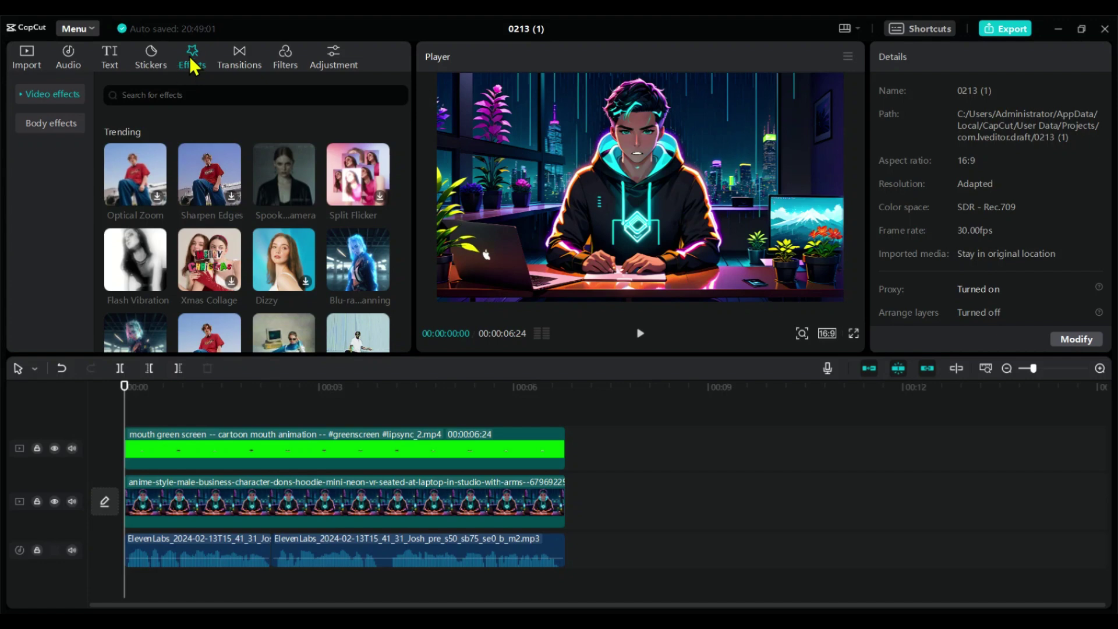
click(42, 123)
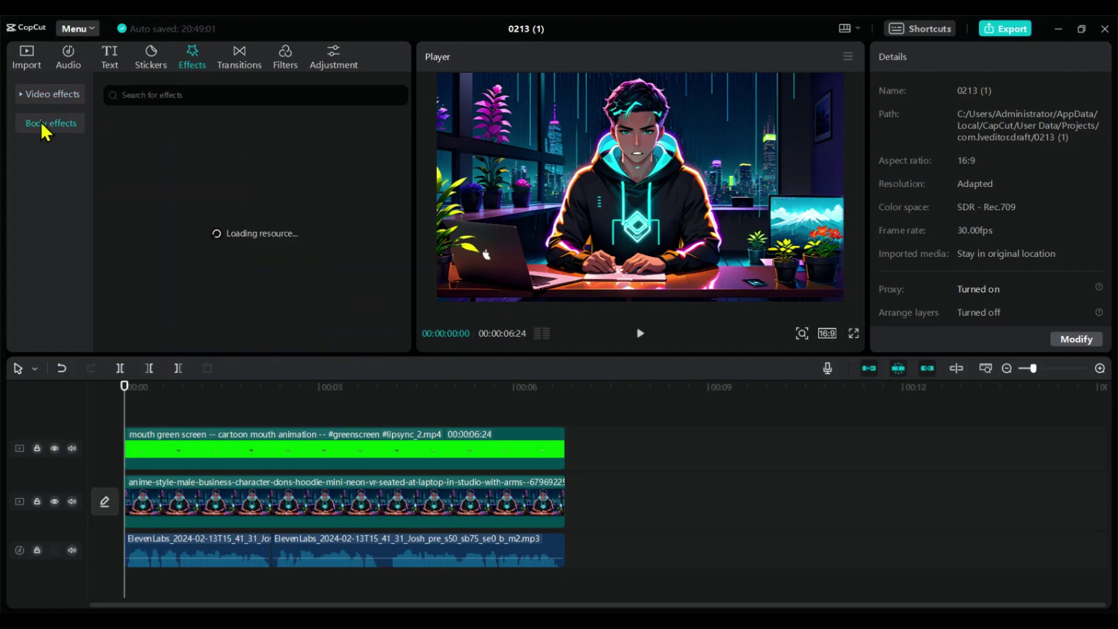
mouse_move(210, 265)
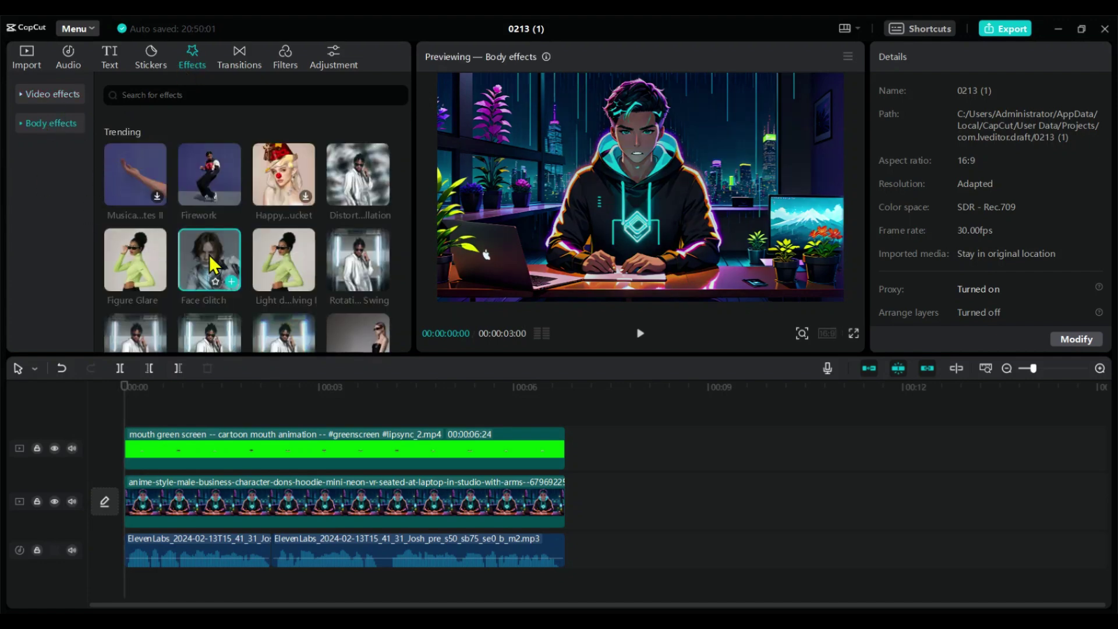
click(230, 281)
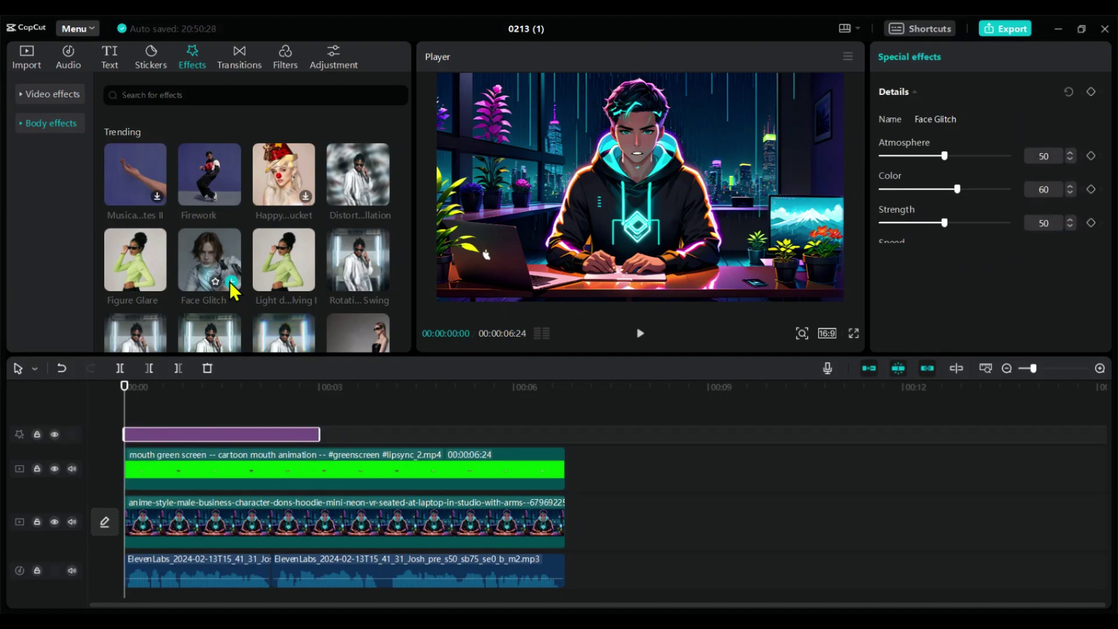
click(114, 388)
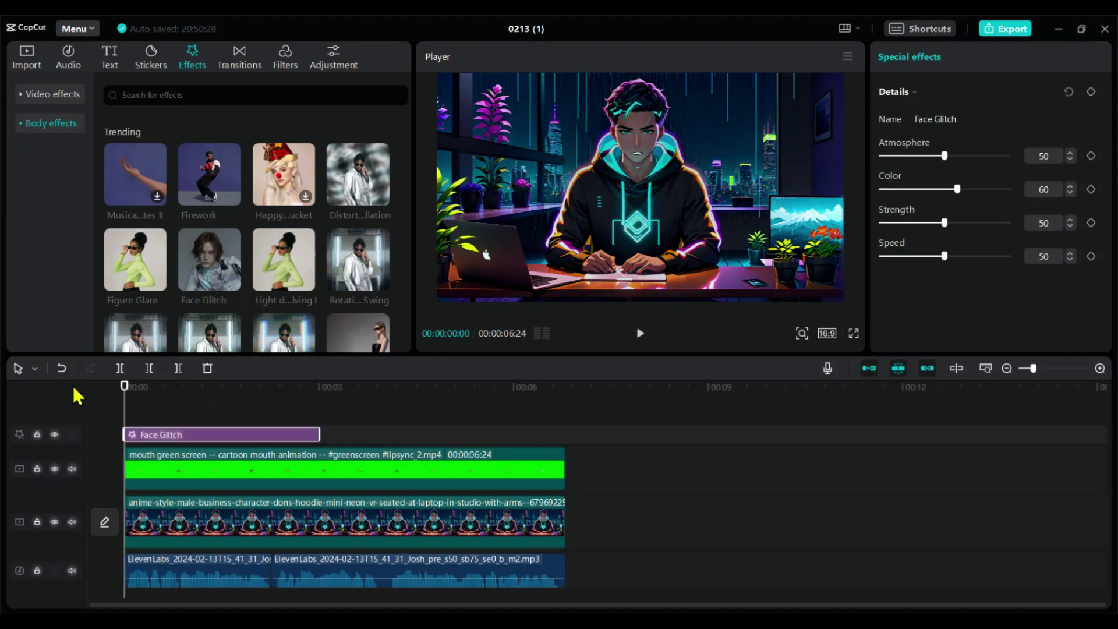
key(space)
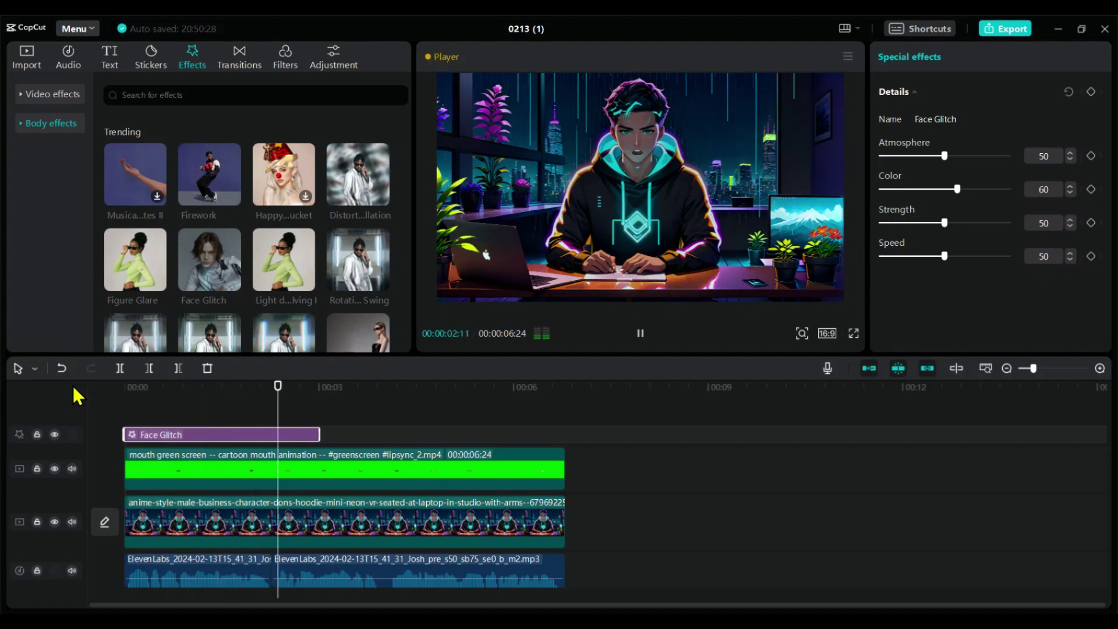
key(space)
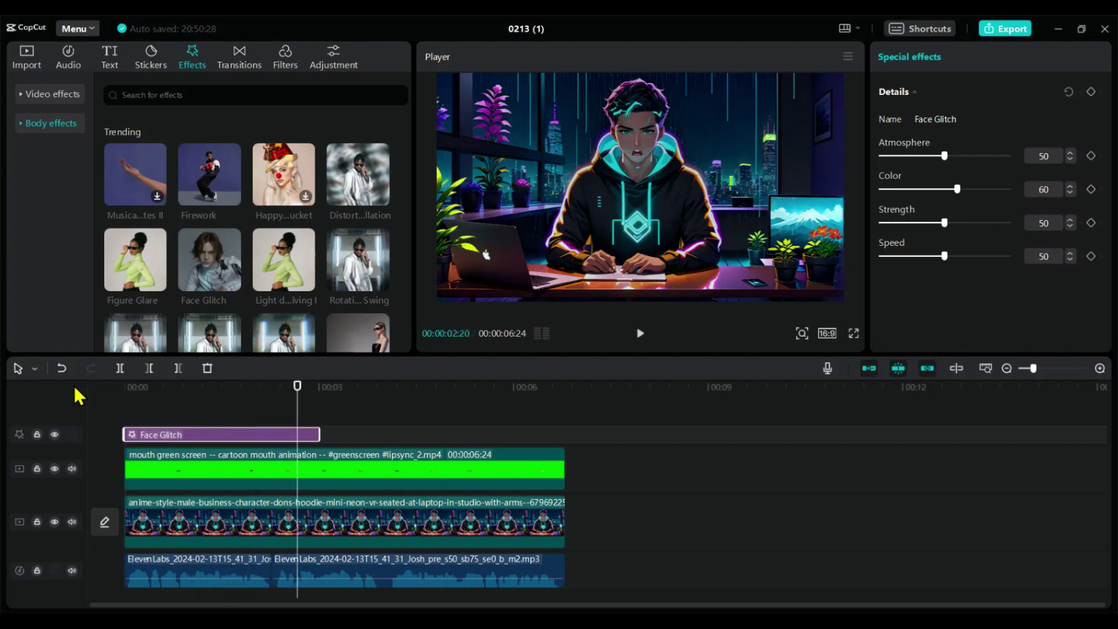
Replace Face Glitch with Light dissolving I at 00:00, then preview it.
click(208, 368)
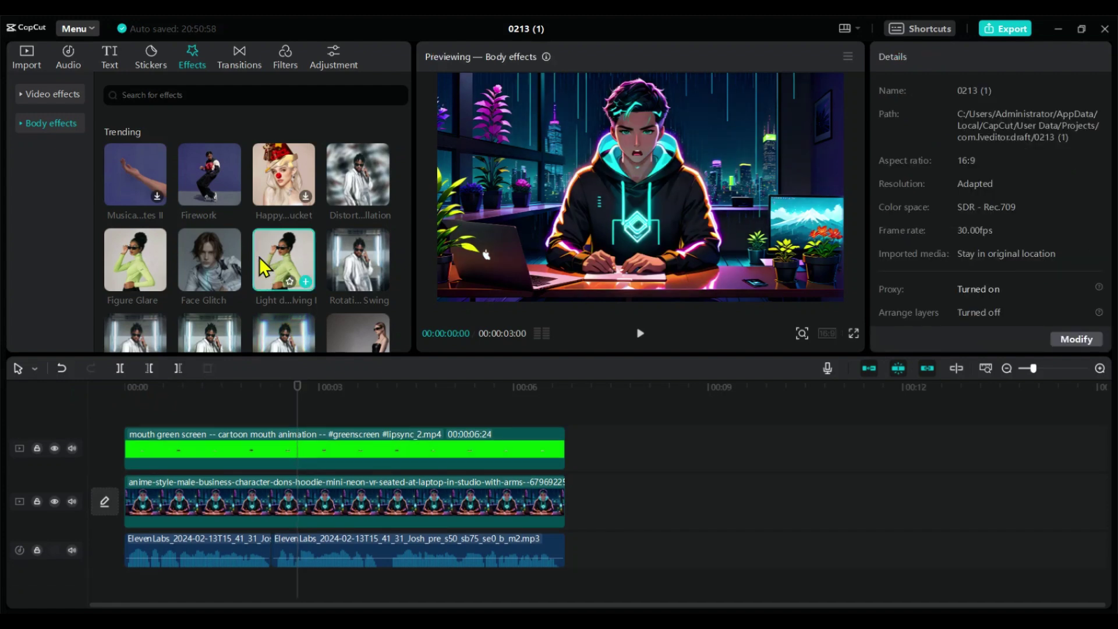
click(305, 282)
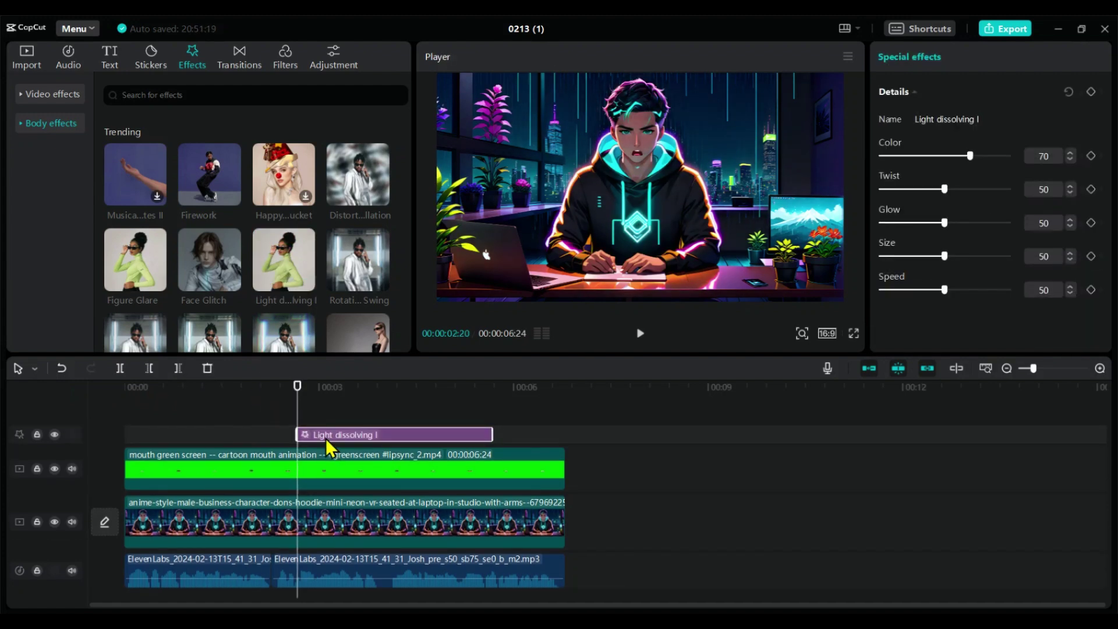
drag(326, 438, 144, 440)
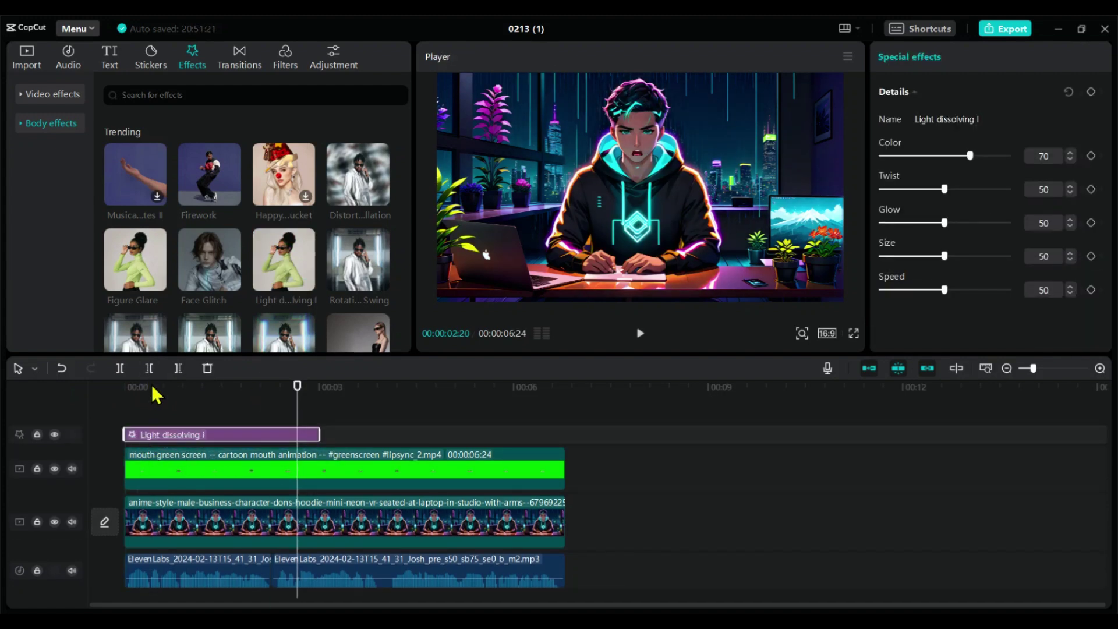
drag(152, 388, 58, 398)
key(space)
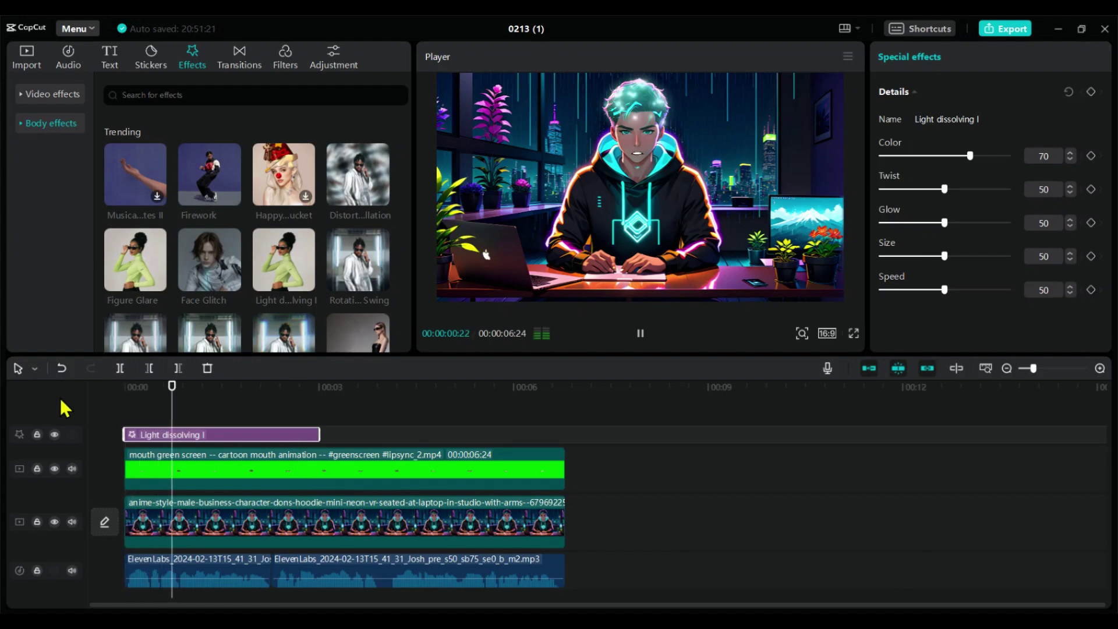
key(space)
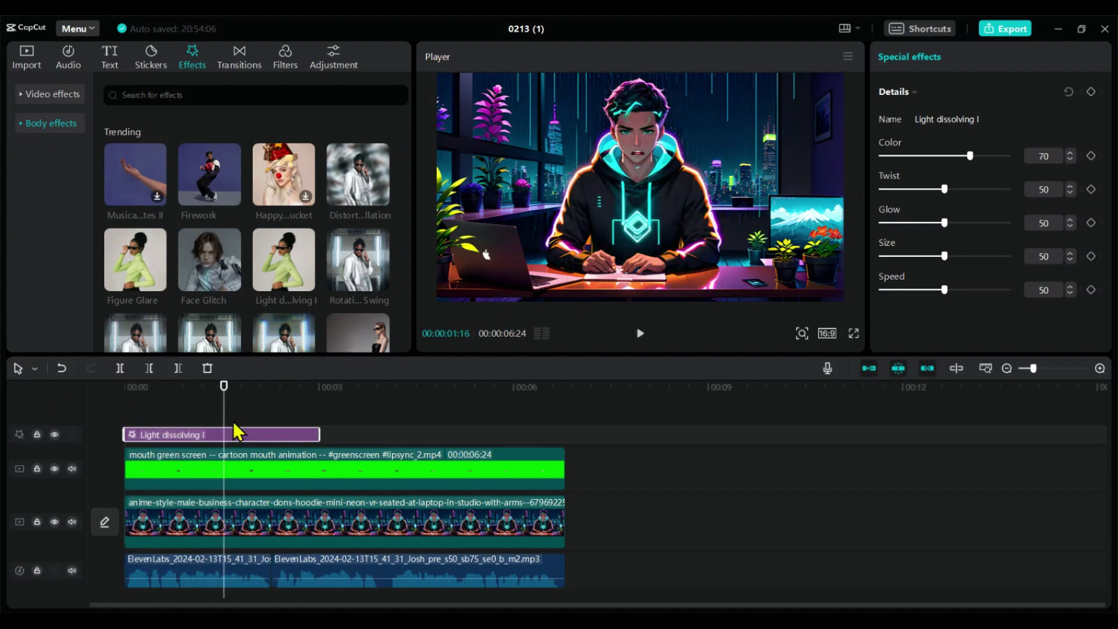